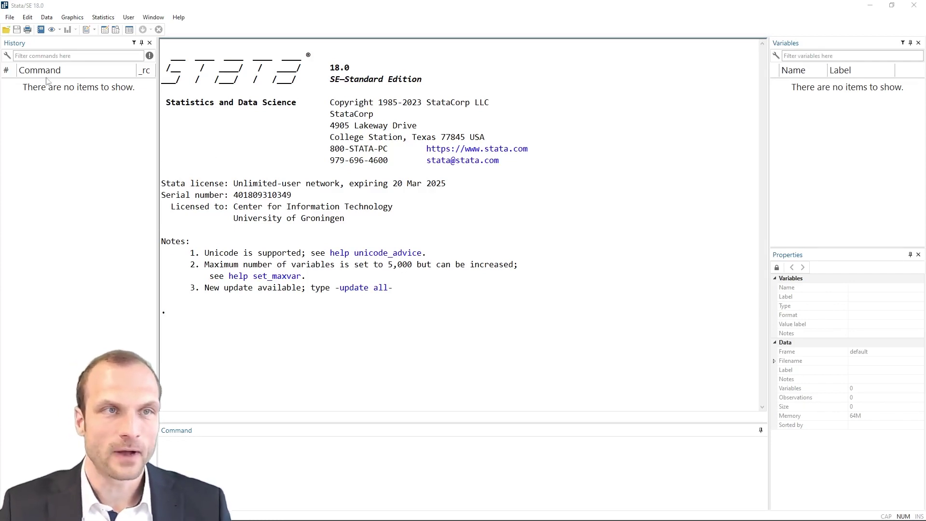
# Step: Load the '3) Multivariate_Statistics' do-file from Documents into the Do-file Editor
pyautogui.click(6, 29)
pyautogui.click(429, 285)
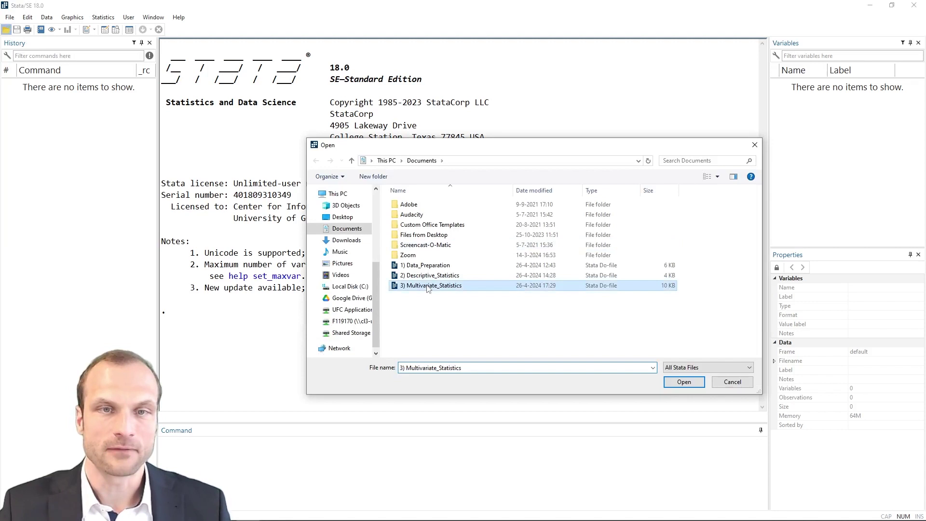
pyautogui.click(683, 382)
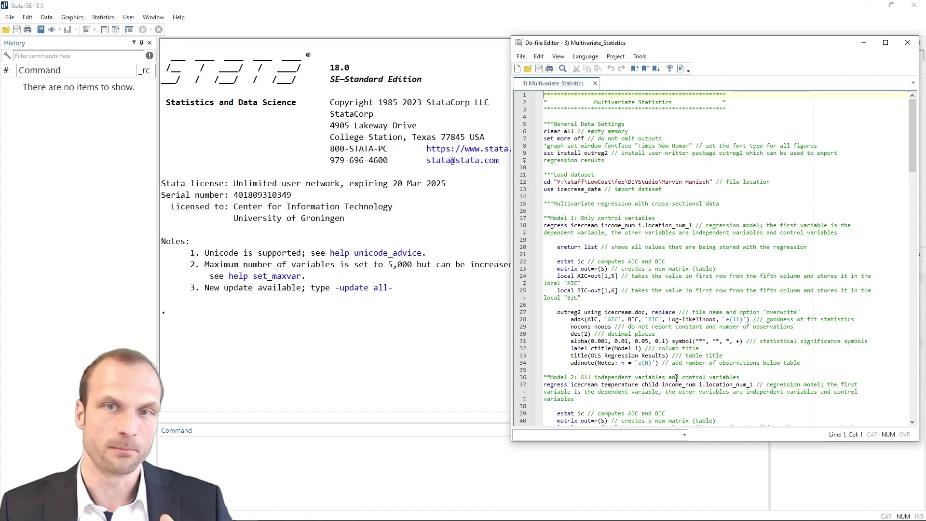
# Step: Run do-file lines 1–7 to clear memory and set more off
pyautogui.keyDown('ctrl'); pyautogui.scroll(2, 698, 309); pyautogui.keyUp('ctrl')
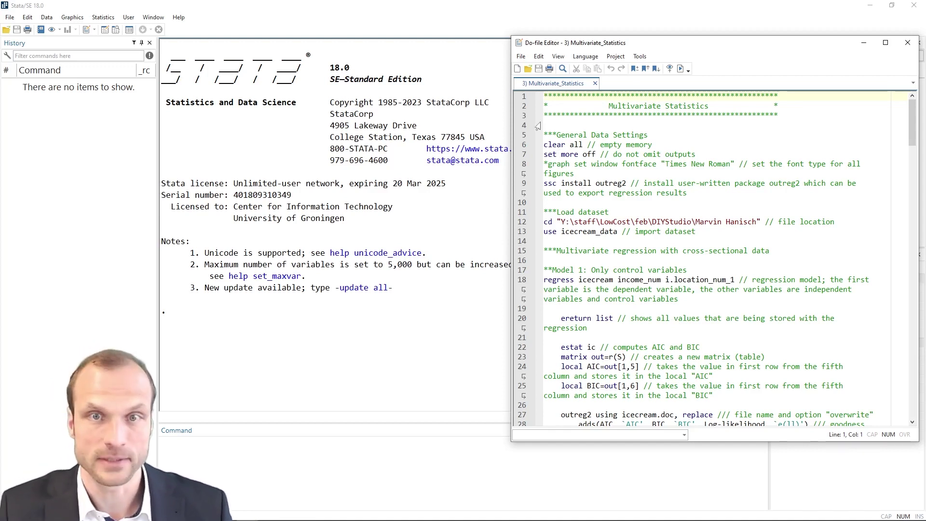
pyautogui.moveTo(519, 97); pyautogui.dragTo(504, 160)
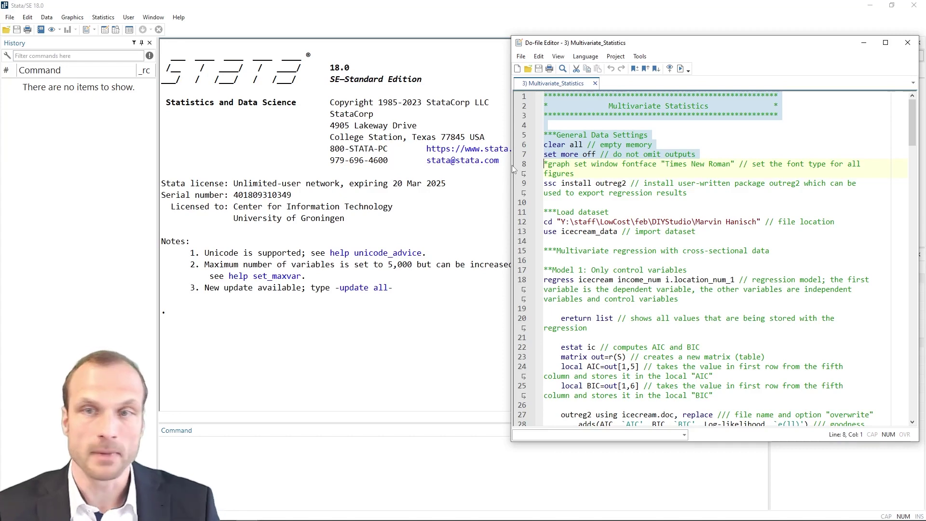
pyautogui.hotkey('ctrl', 'd')
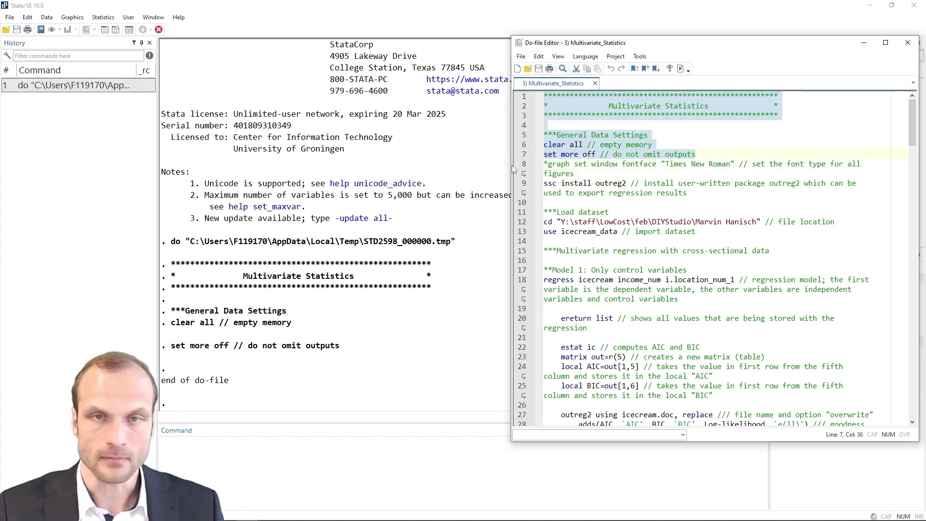
# Step: Install outreg2 by running the 'ssc install outreg2' line
pyautogui.click(519, 186)
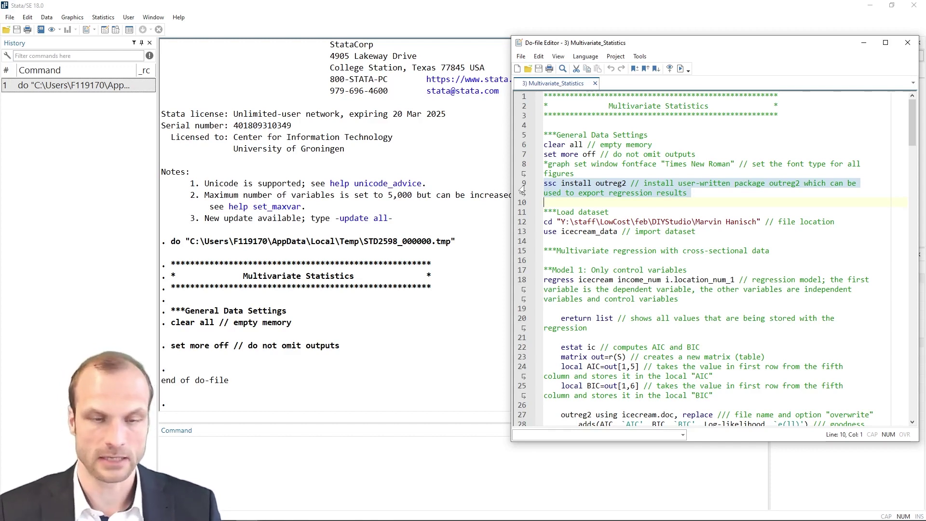
pyautogui.hotkey('ctrl', 'd')
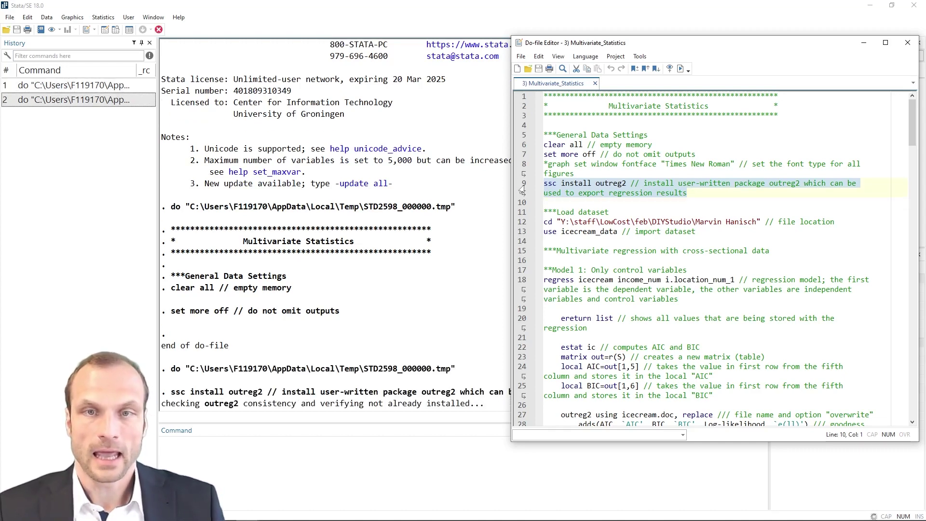
pyautogui.click(557, 203)
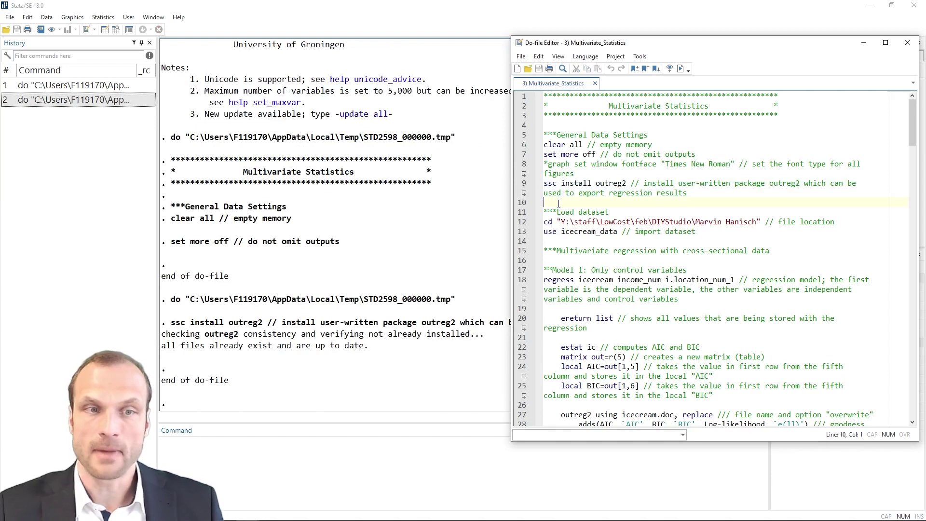
# Step: Set the cd working folder, then load the icecream_data dataset
pyautogui.scroll(-1, 557, 202)
pyautogui.click(520, 193)
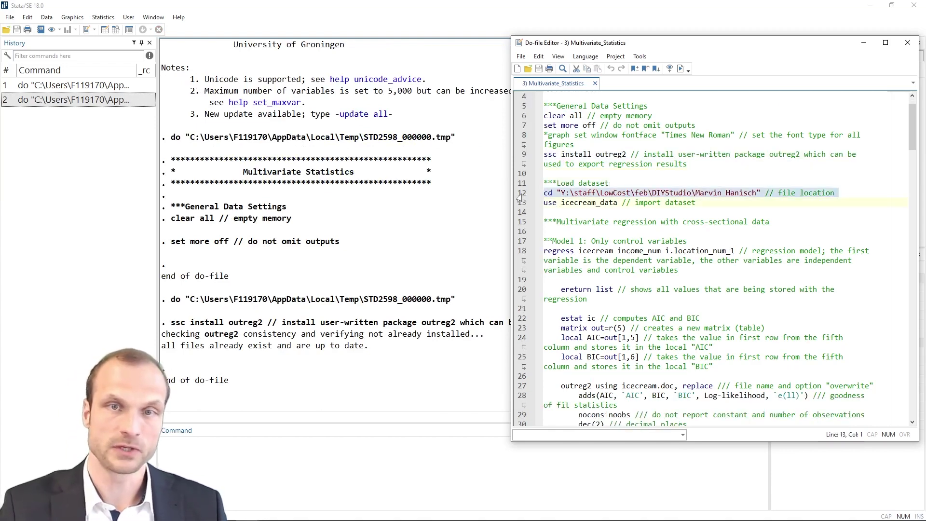
pyautogui.hotkey('ctrl', 'd')
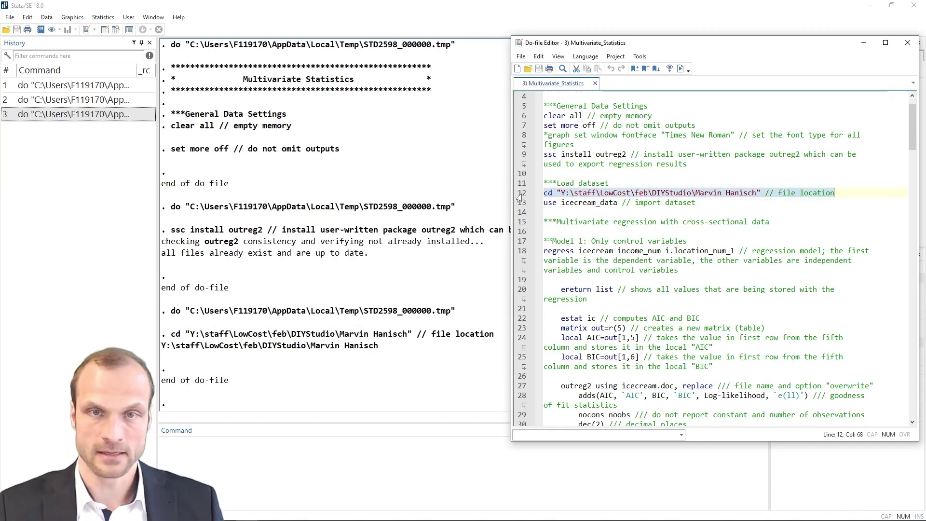
pyautogui.click(521, 202)
pyautogui.hotkey('ctrl', 'F2')
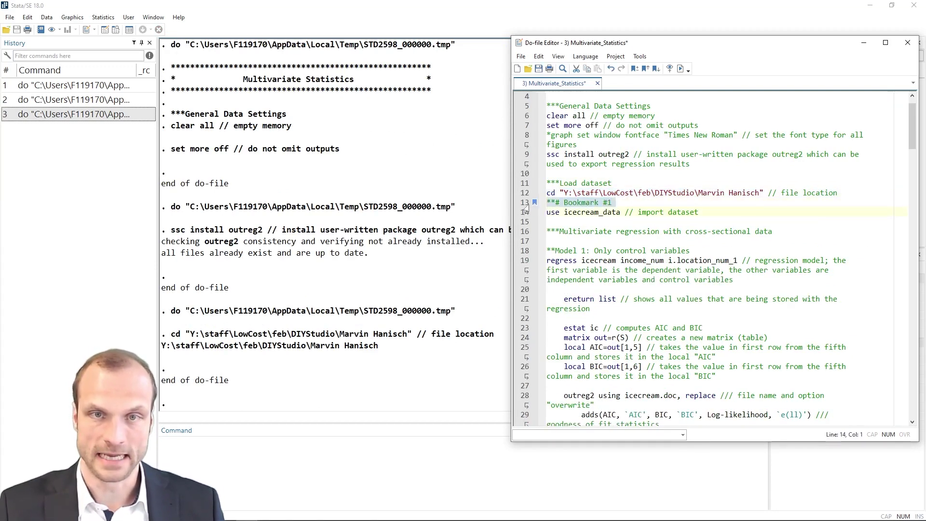
pyautogui.hotkey('ctrl', 'z')
pyautogui.hotkey('ctrl', 'd')
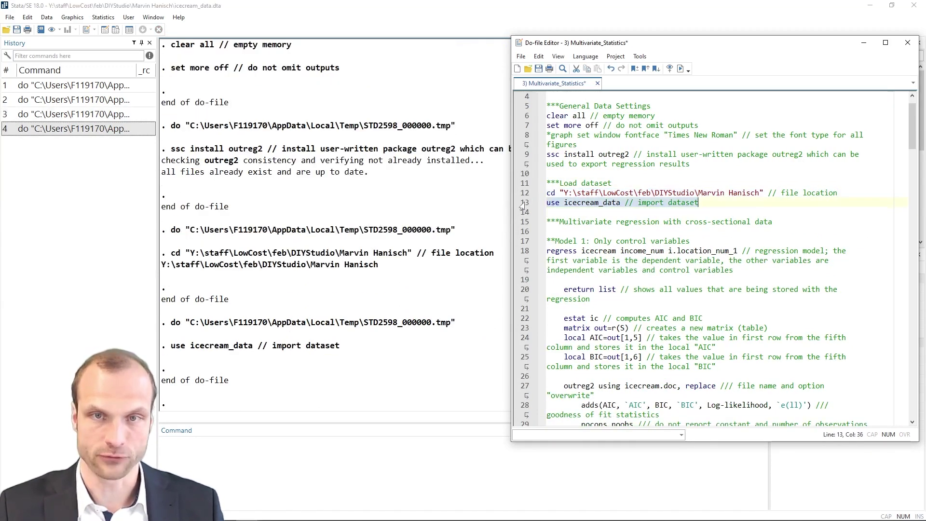
pyautogui.click(561, 211)
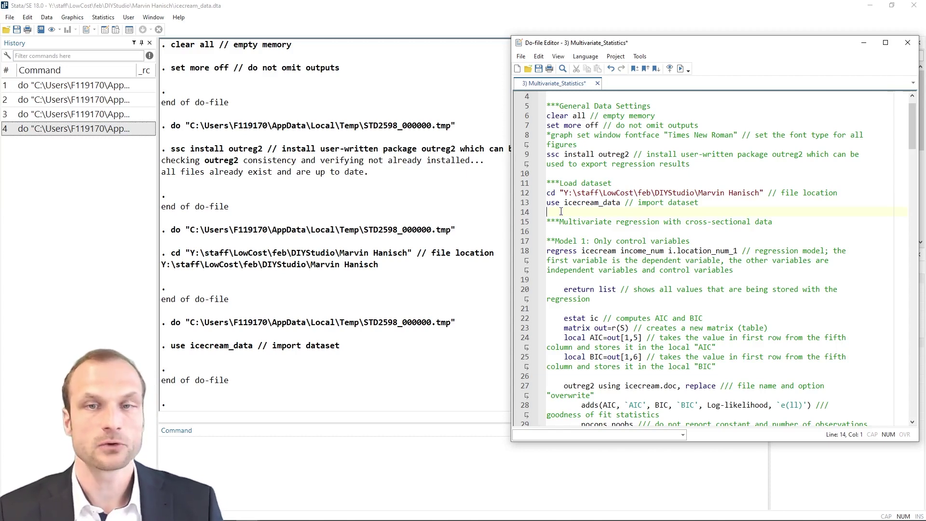
pyautogui.doubleClick(563, 251)
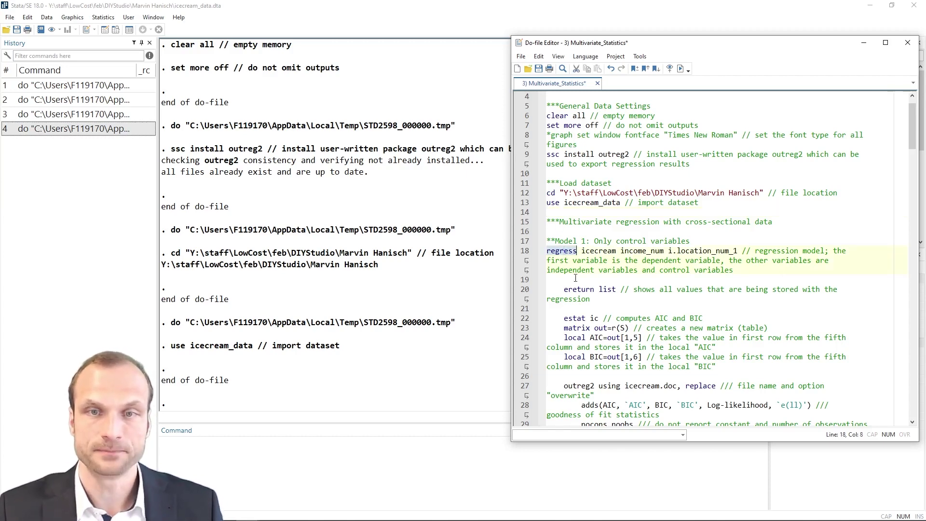
pyautogui.scroll(-2, 601, 304)
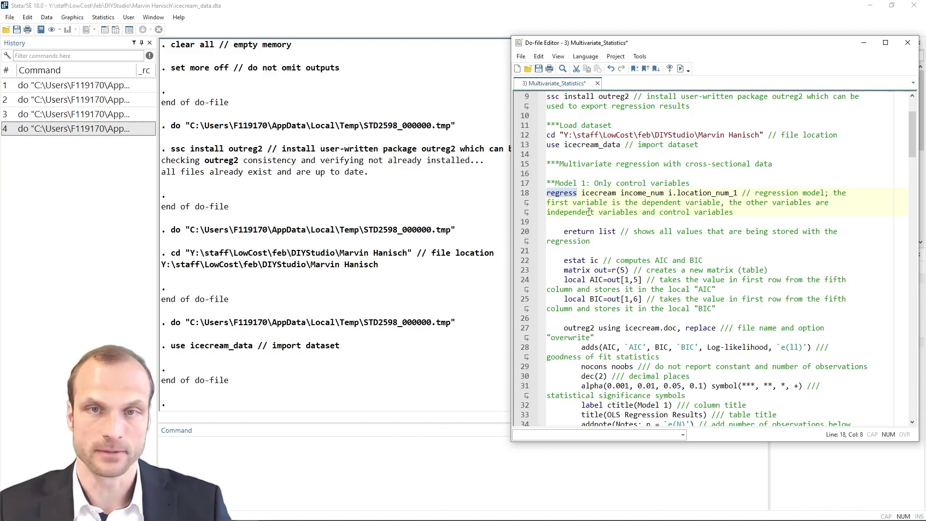
pyautogui.doubleClick(594, 192)
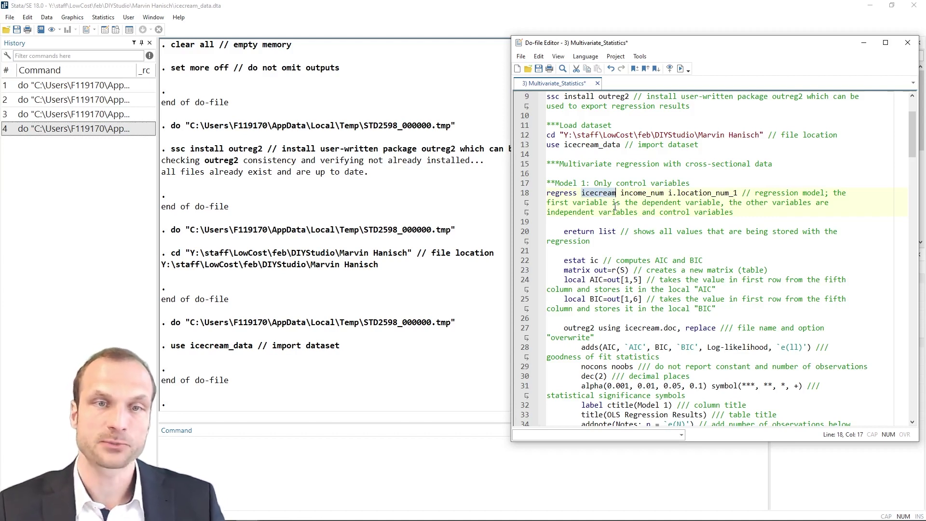
pyautogui.moveTo(616, 193); pyautogui.dragTo(740, 193)
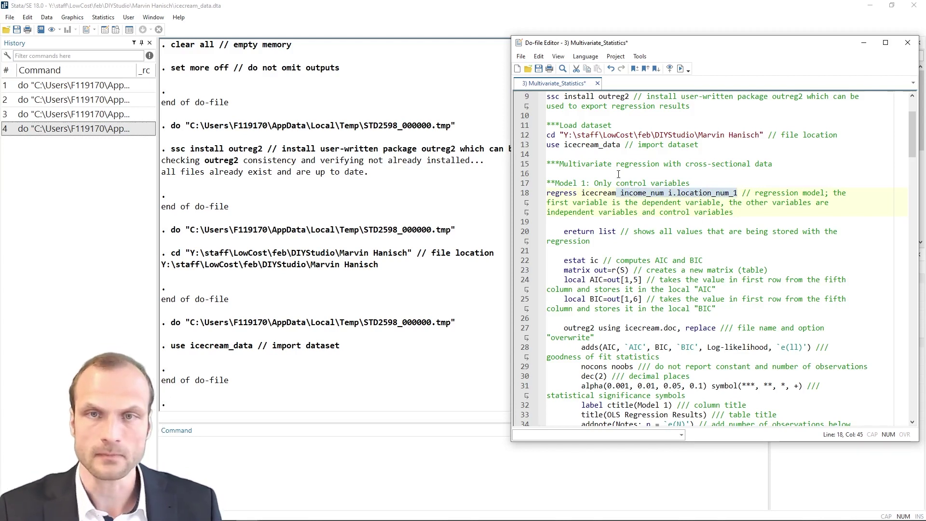
pyautogui.doubleClick(633, 193)
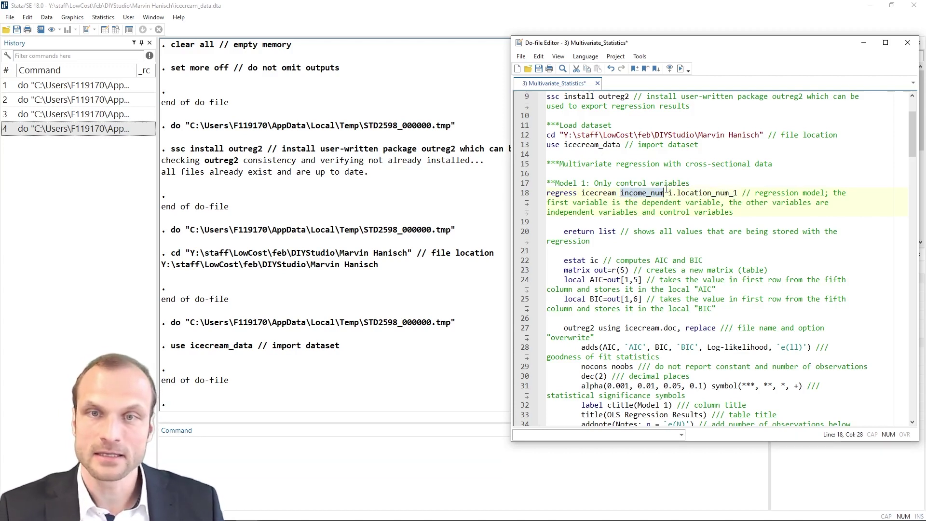
pyautogui.moveTo(668, 193); pyautogui.dragTo(741, 192)
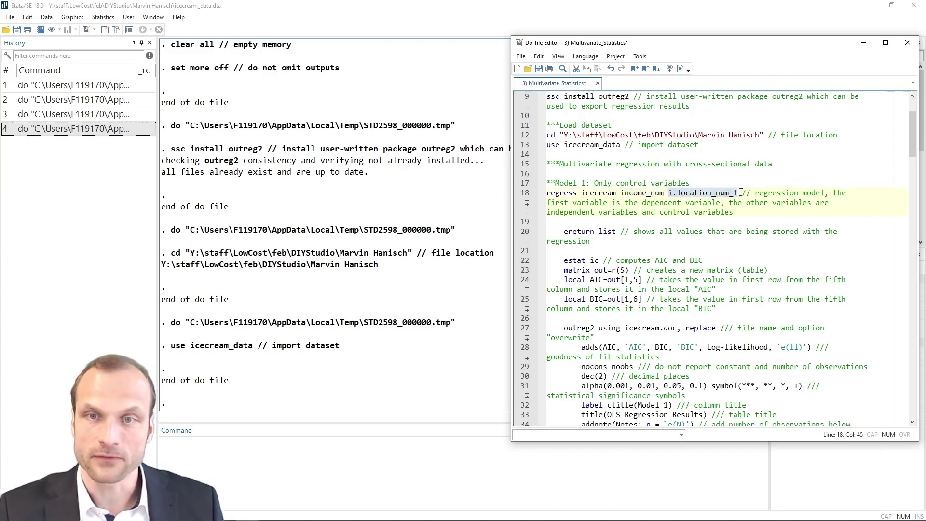
pyautogui.doubleClick(695, 196)
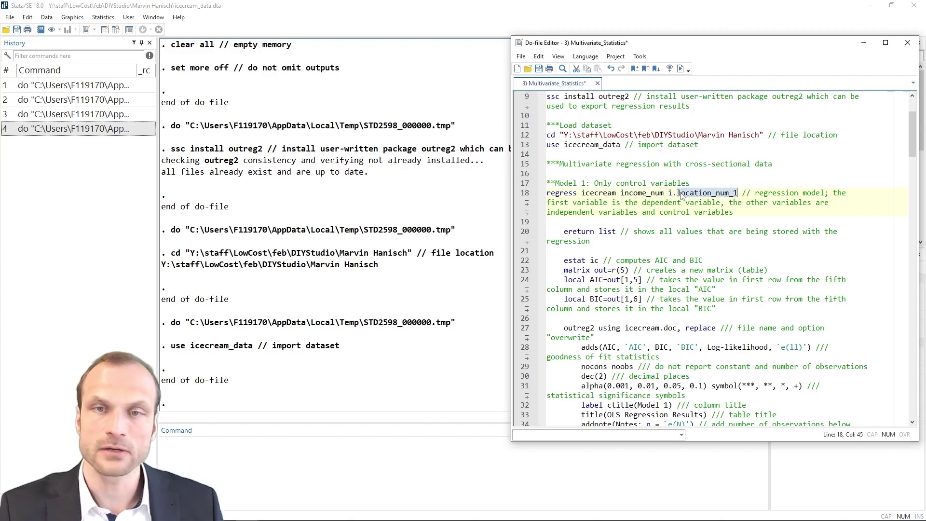
pyautogui.click(673, 192)
pyautogui.moveTo(668, 193); pyautogui.dragTo(678, 192)
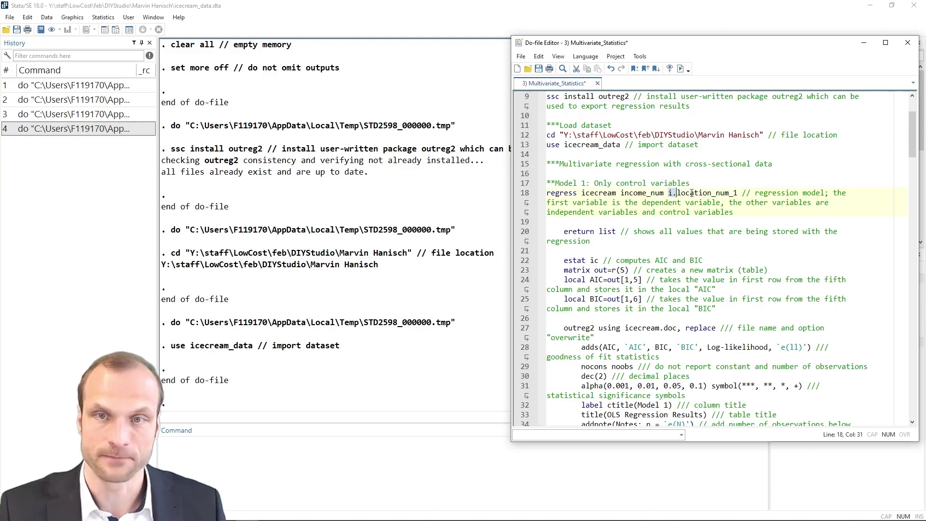
pyautogui.doubleClick(693, 194)
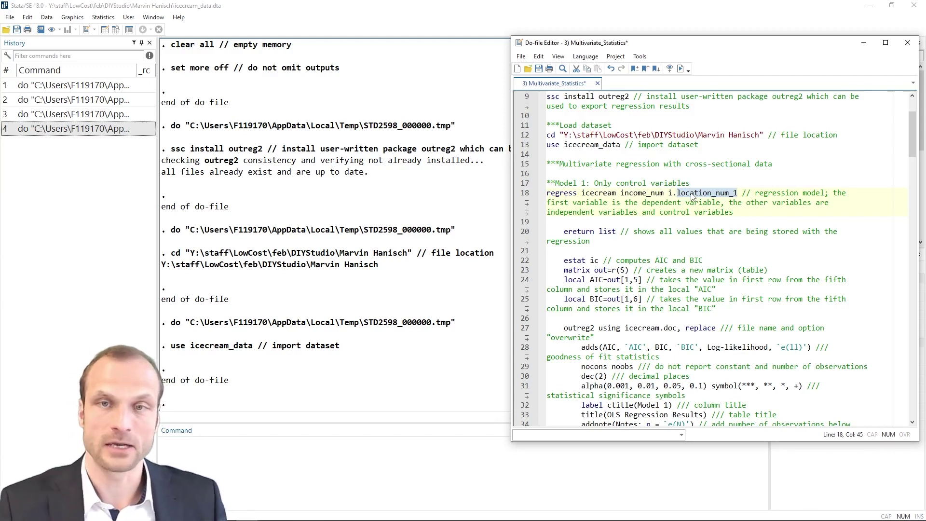
pyautogui.moveTo(669, 193); pyautogui.dragTo(677, 194)
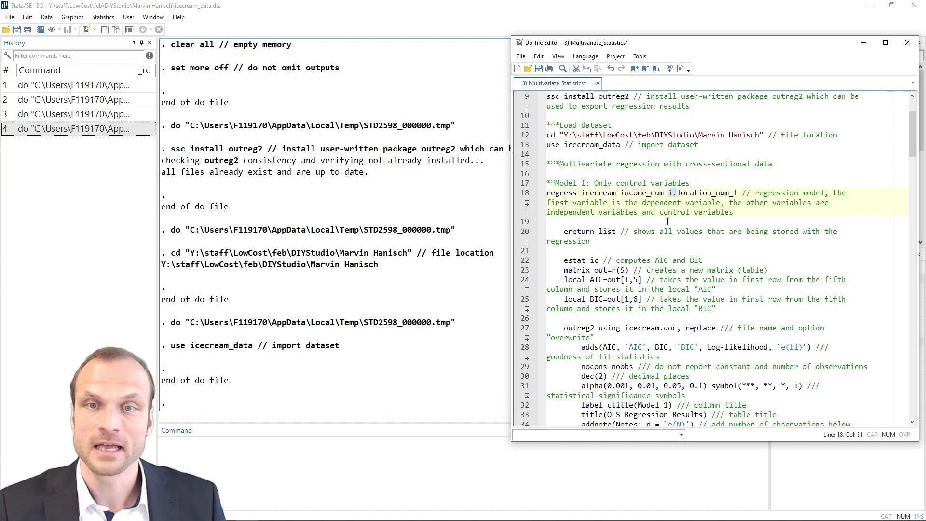
pyautogui.click(524, 198)
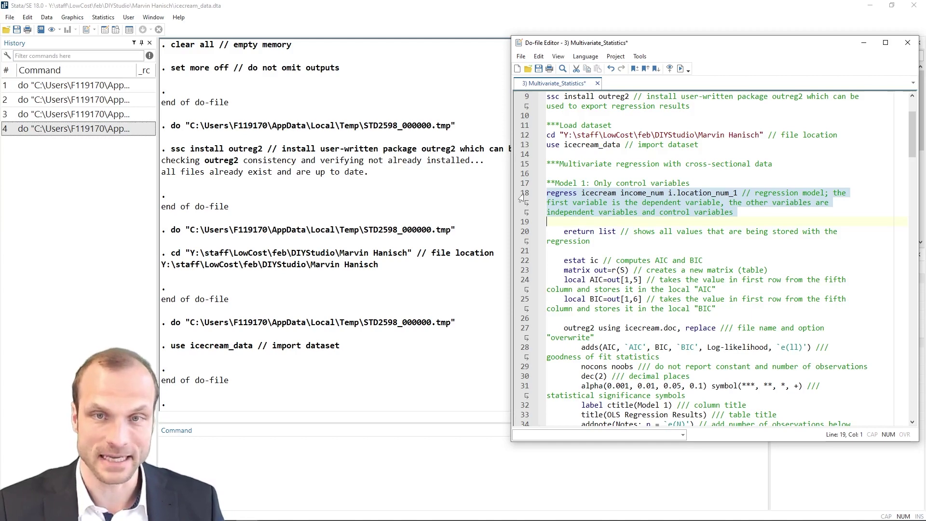
# Step: Run Model 1 regressing icecream on income_num and location_num_1, then select the ereturn list line
pyautogui.hotkey('ctrl', 'd')
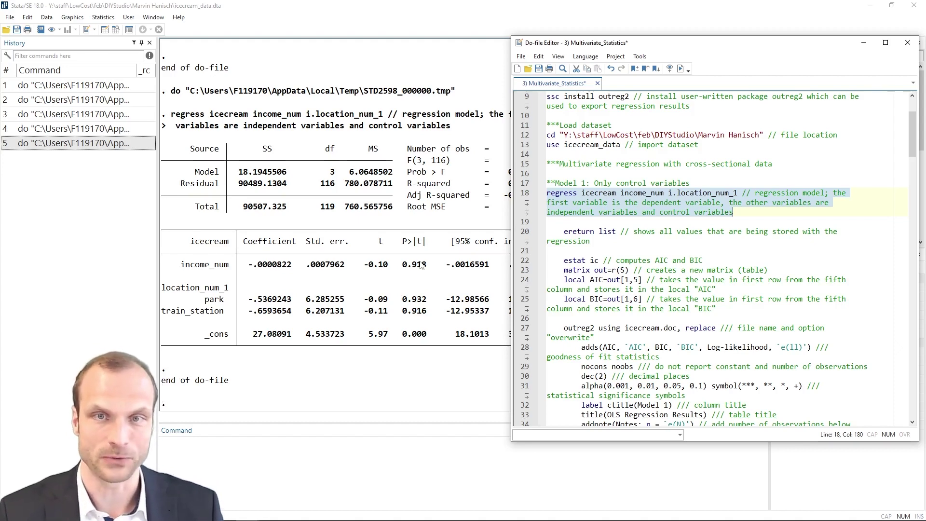
pyautogui.click(550, 221)
pyautogui.scroll(-2, 549, 222)
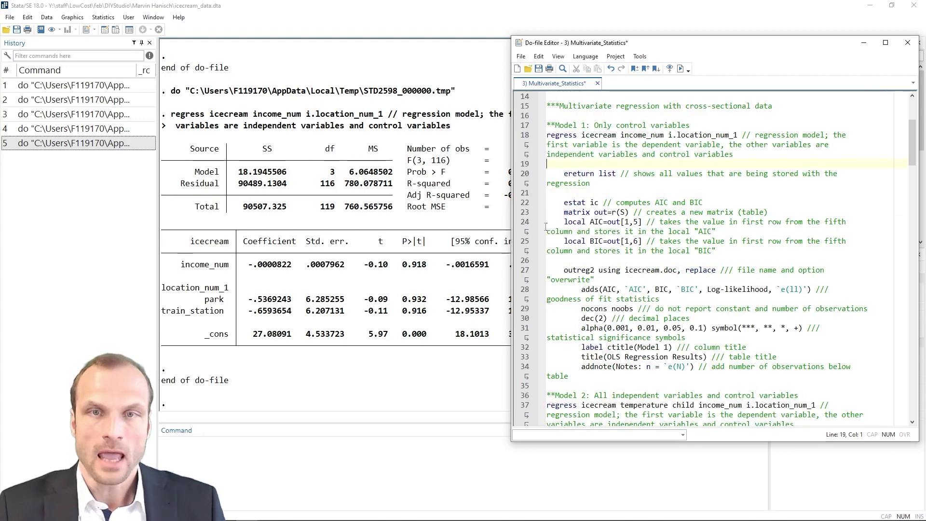
pyautogui.click(521, 180)
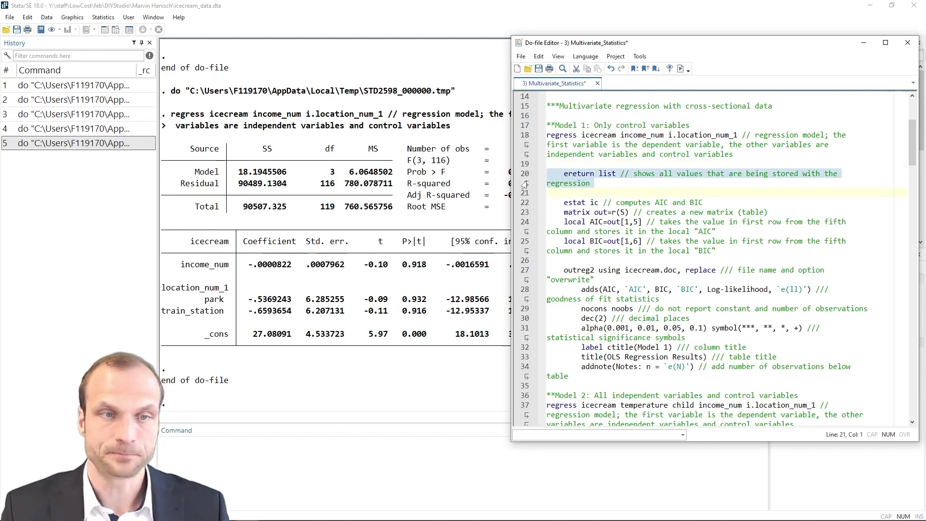
pyautogui.hotkey('ctrl', 'd')
pyautogui.scroll(4, 382, 322)
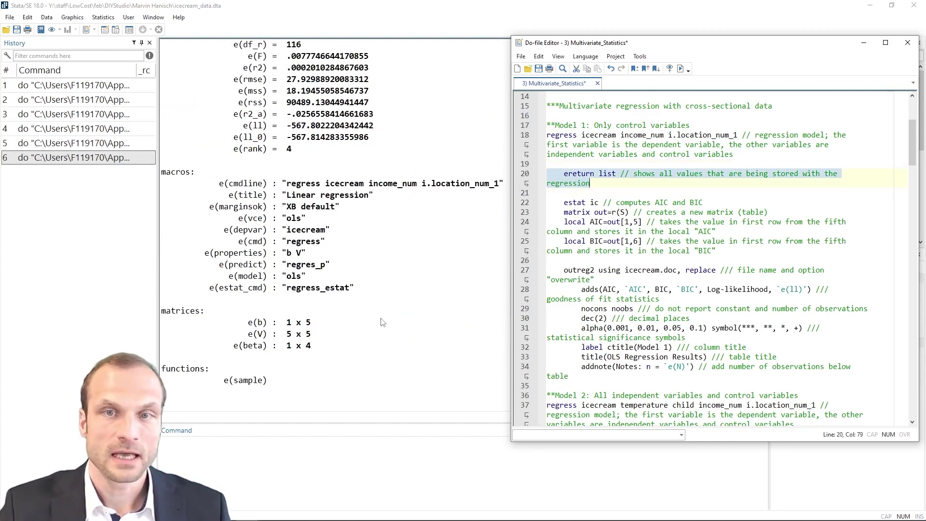
pyautogui.scroll(1, 382, 321)
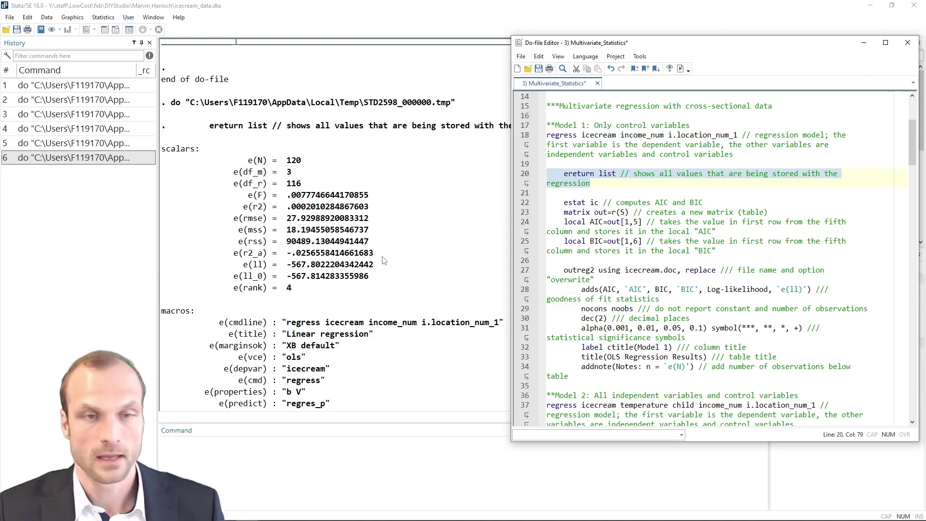
pyautogui.scroll(-3, 349, 287)
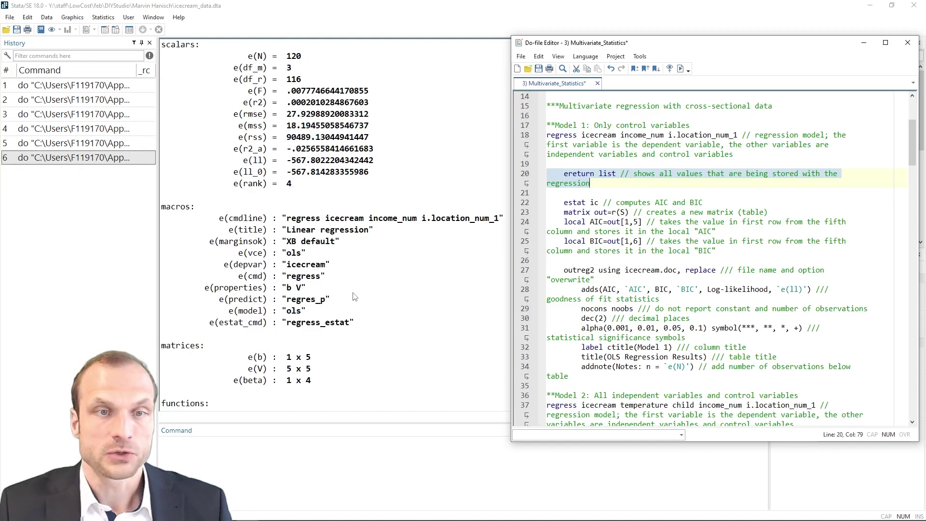
pyautogui.scroll(-1, 354, 297)
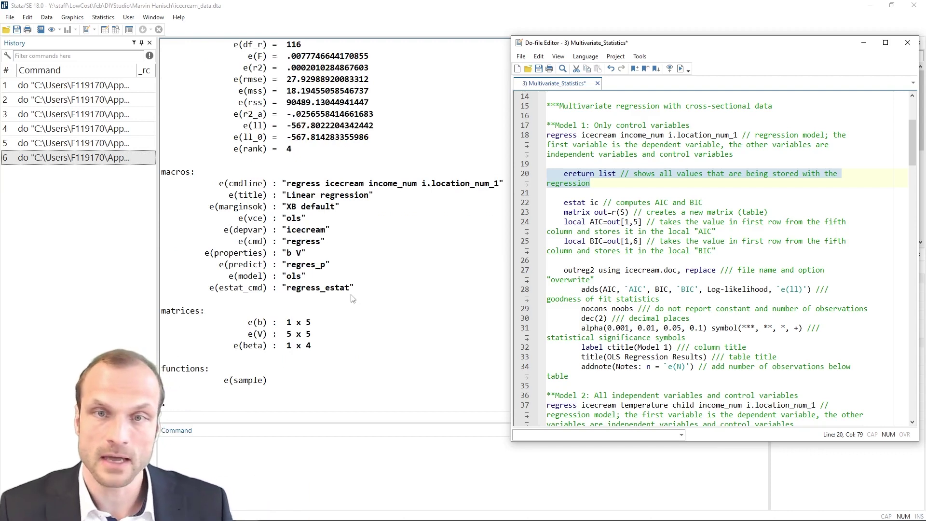
pyautogui.click(576, 203)
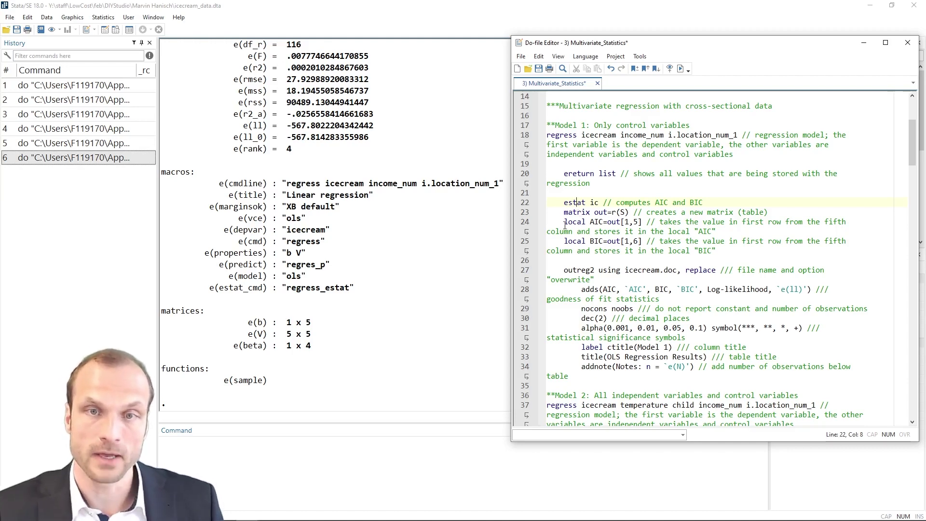
# Step: Rerun the stored-results listing and run estat ic for Model 1, giving AIC 1143.604
pyautogui.scroll(1, 565, 224)
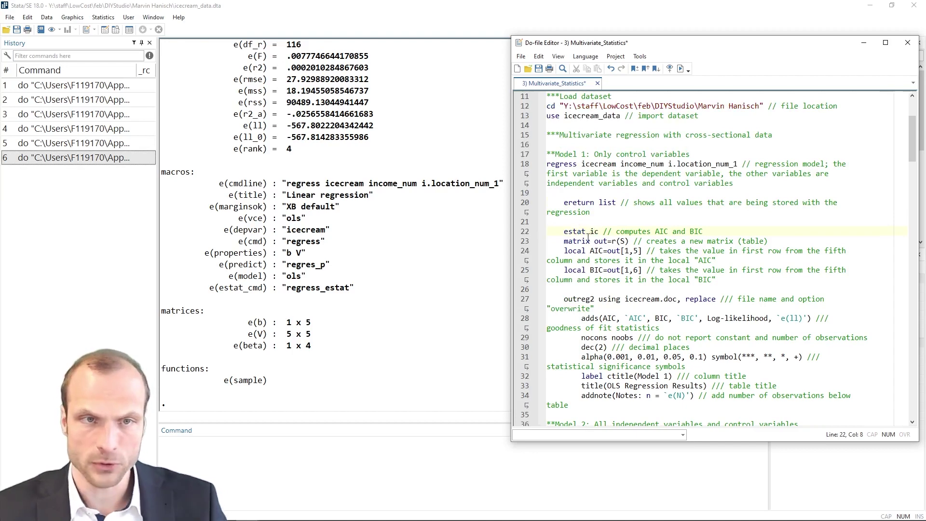
pyautogui.hotkey('ctrl', 'd')
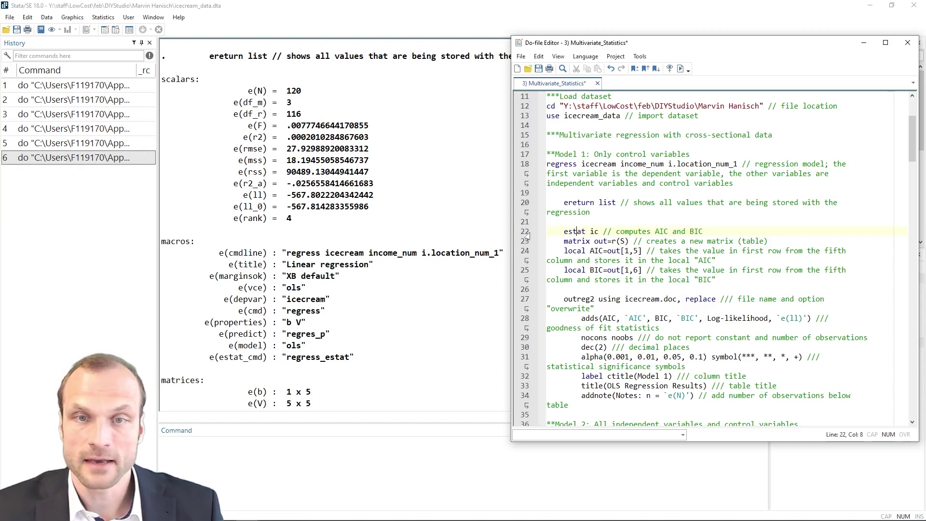
pyautogui.moveTo(520, 235); pyautogui.dragTo(520, 251)
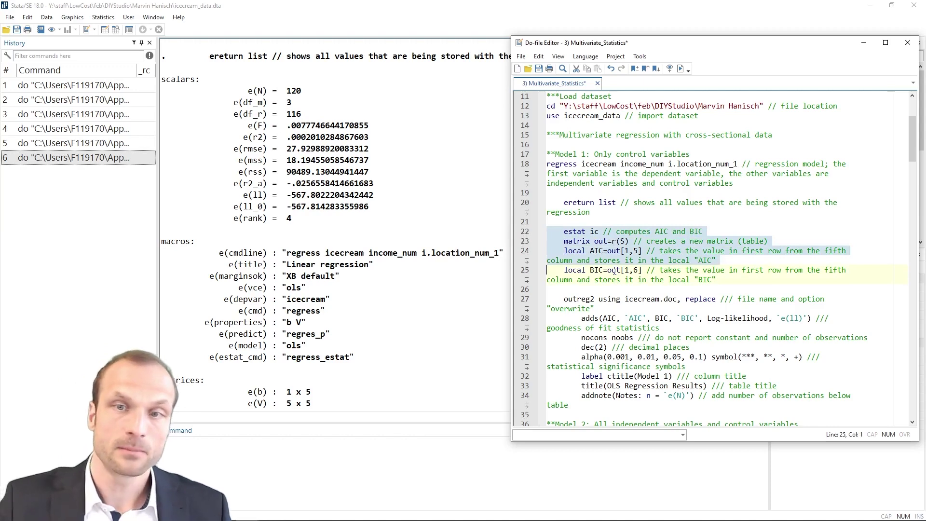
pyautogui.click(528, 235)
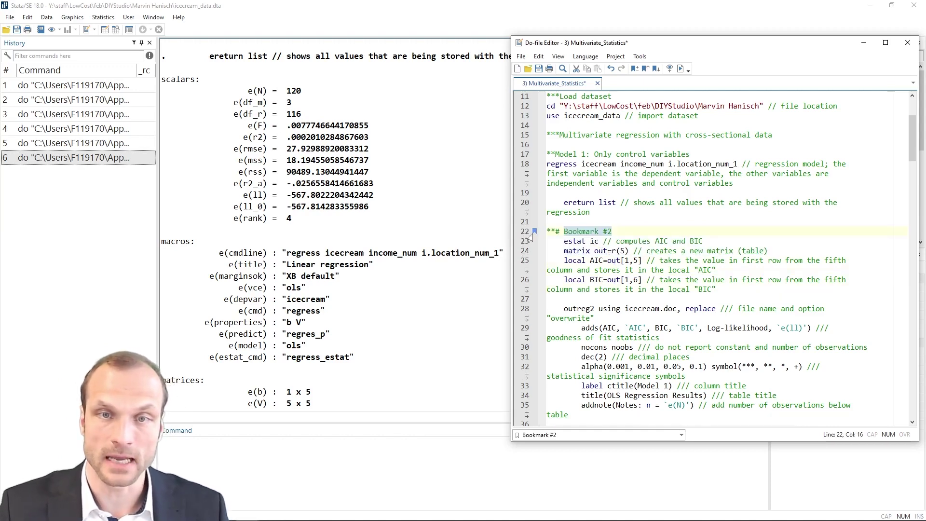
pyautogui.hotkey('shift', 'End')
pyautogui.hotkey('ctrl', 'd')
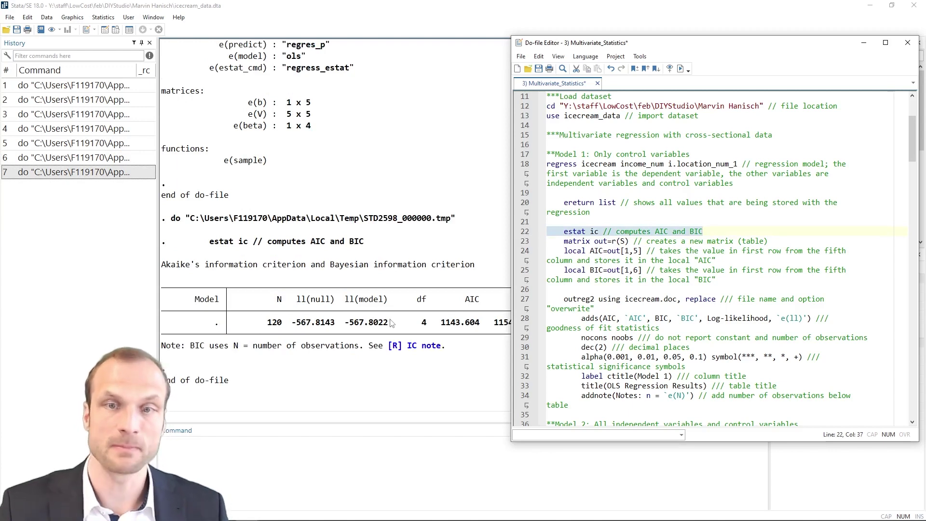
pyautogui.moveTo(522, 241); pyautogui.dragTo(553, 295)
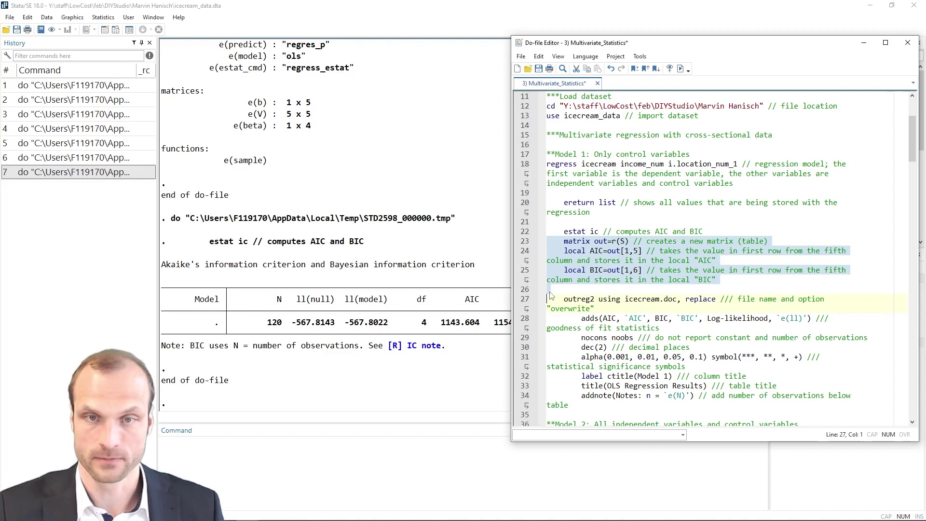
pyautogui.click(568, 290)
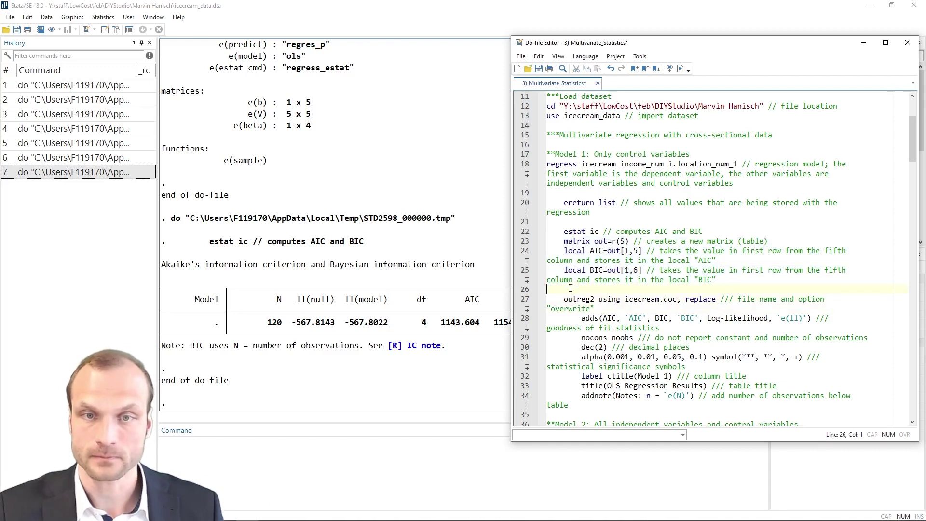
pyautogui.doubleClick(576, 299)
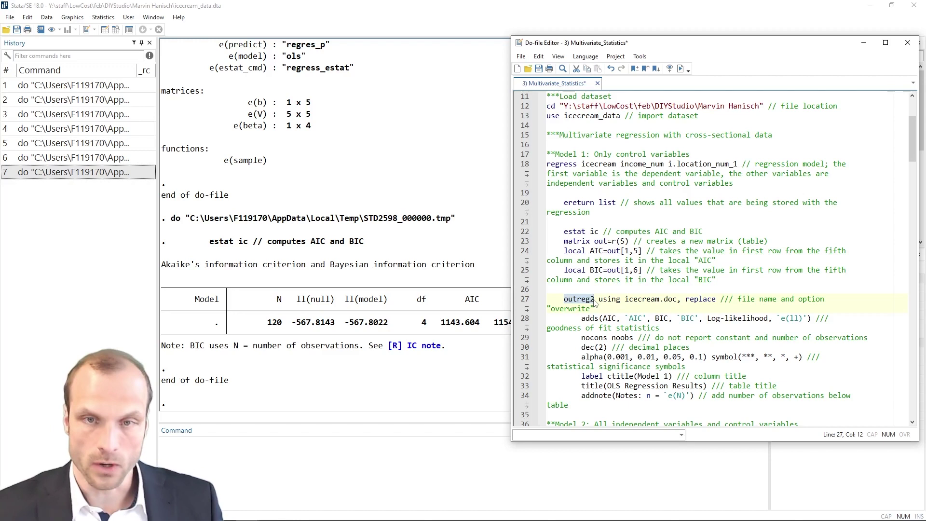
pyautogui.doubleClick(635, 300)
pyautogui.click(666, 300)
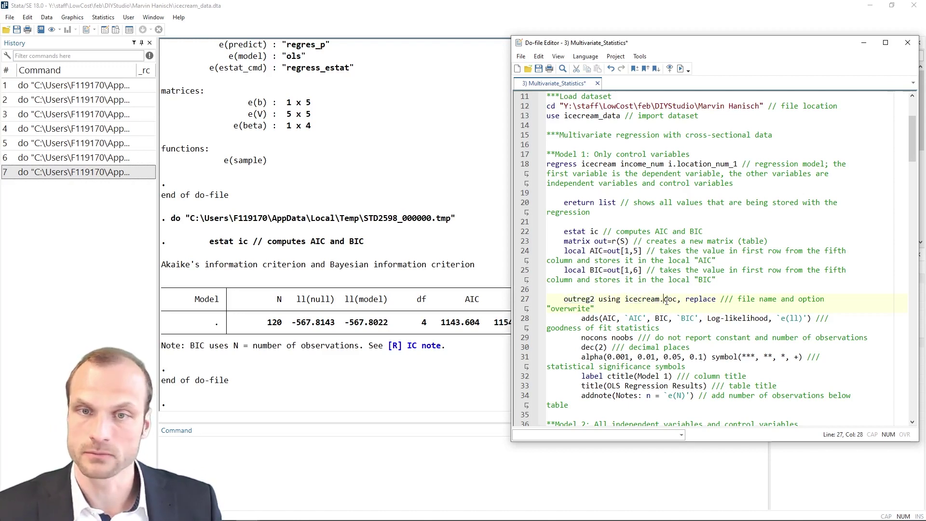
pyautogui.moveTo(677, 299); pyautogui.dragTo(716, 300)
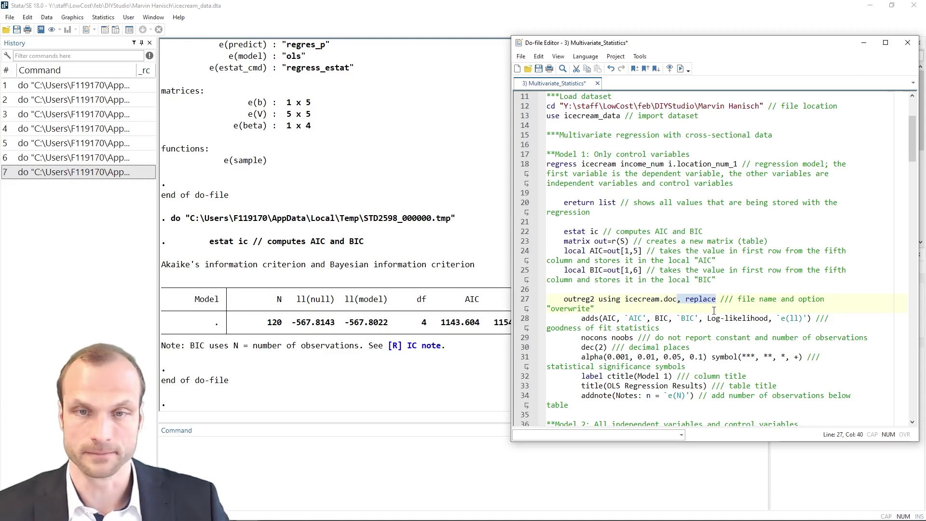
pyautogui.click(583, 318)
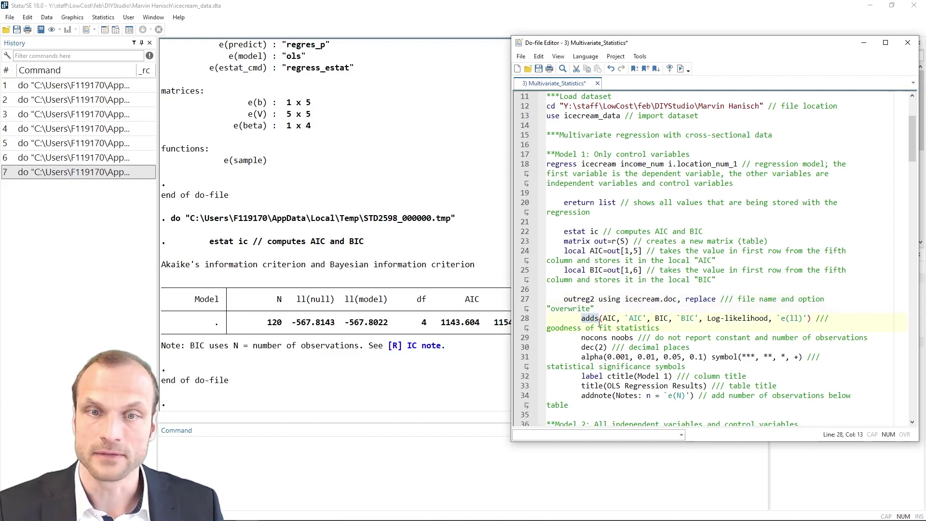
pyautogui.doubleClick(609, 318)
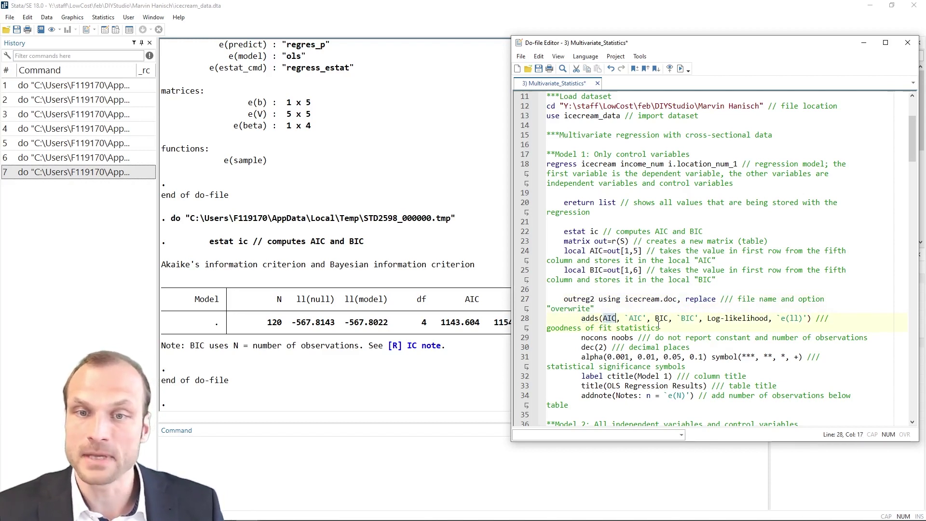
pyautogui.moveTo(522, 251); pyautogui.dragTo(521, 283)
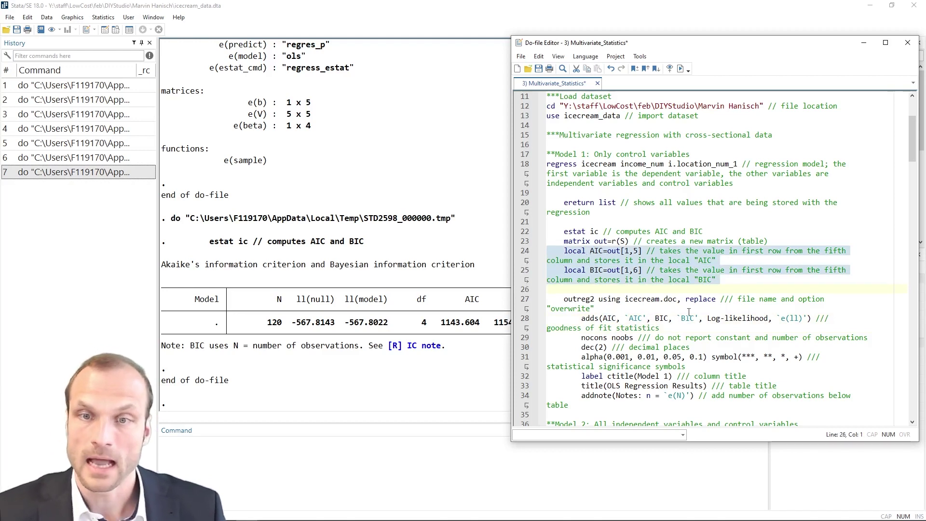
pyautogui.moveTo(707, 318); pyautogui.dragTo(808, 318)
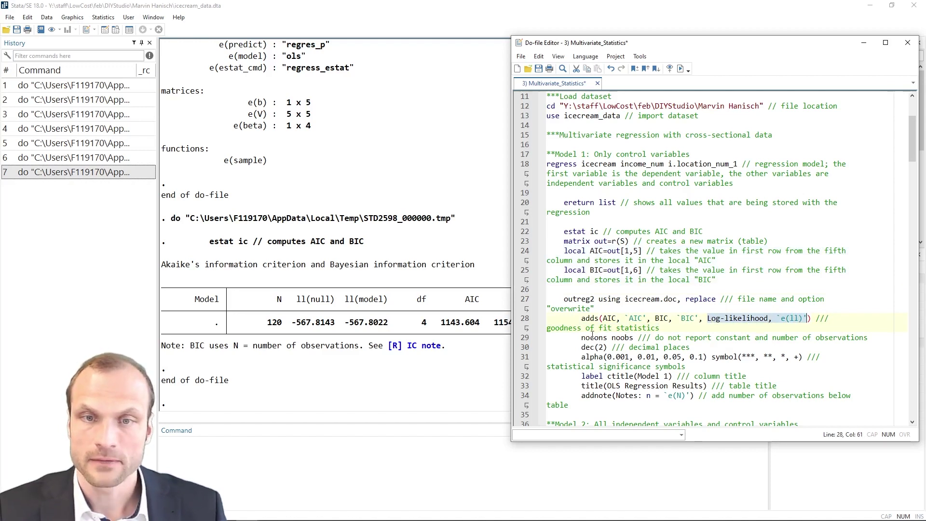
pyautogui.moveTo(582, 337); pyautogui.dragTo(607, 336)
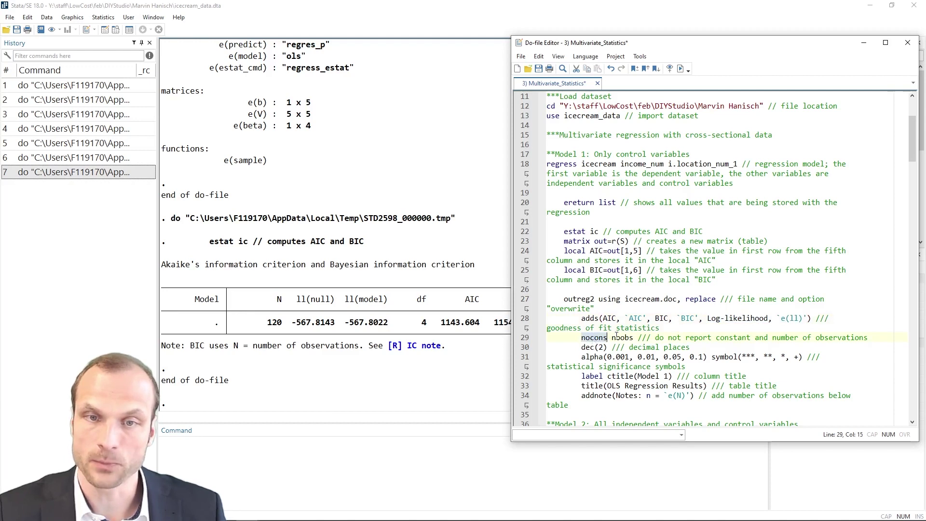
pyautogui.doubleClick(619, 337)
pyautogui.doubleClick(594, 337)
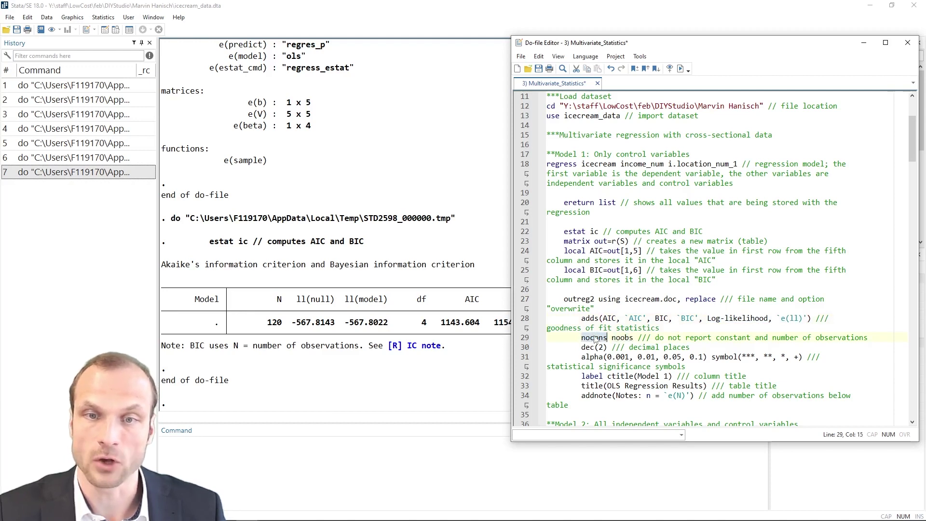
pyautogui.click(600, 347)
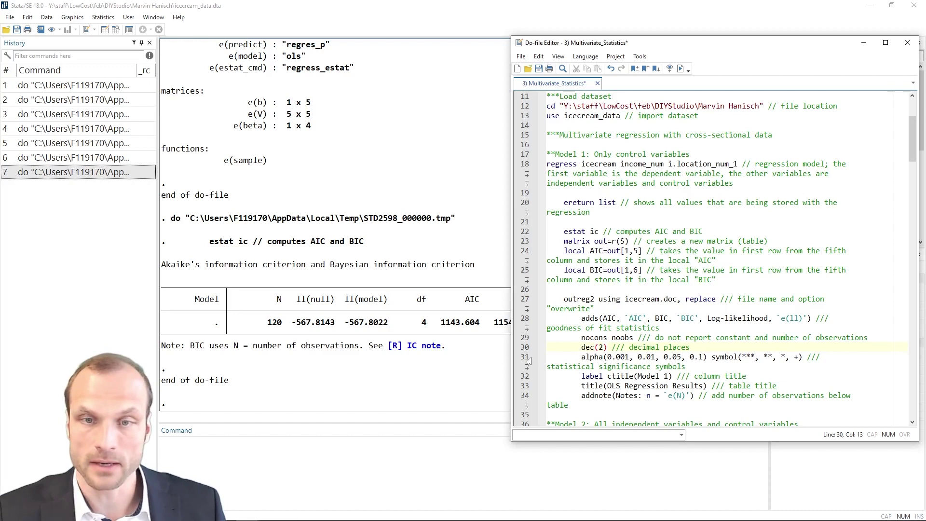
pyautogui.moveTo(581, 357); pyautogui.dragTo(803, 360)
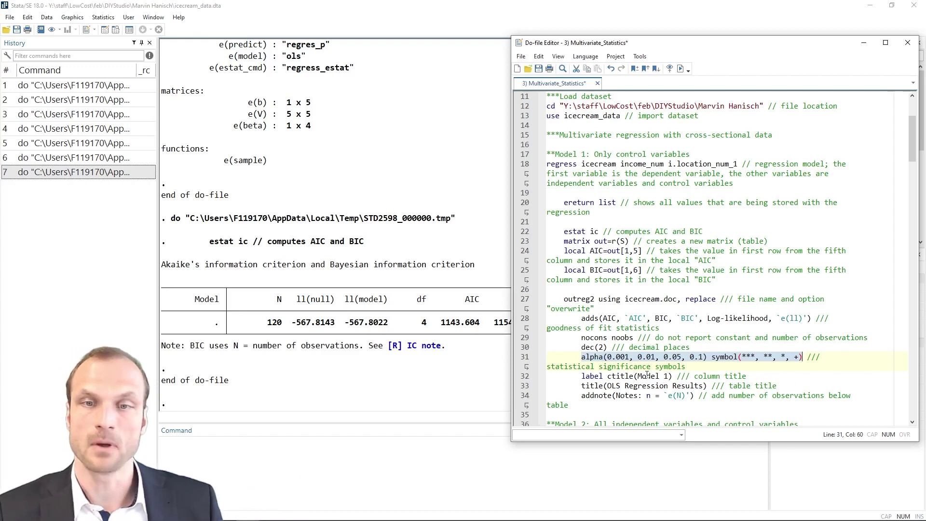
# Step: Run lines 17–35 to fit Model 1 and export it with AIC and BIC to icecream.doc
pyautogui.moveTo(606, 389); pyautogui.dragTo(707, 393)
pyautogui.scroll(-2, 623, 336)
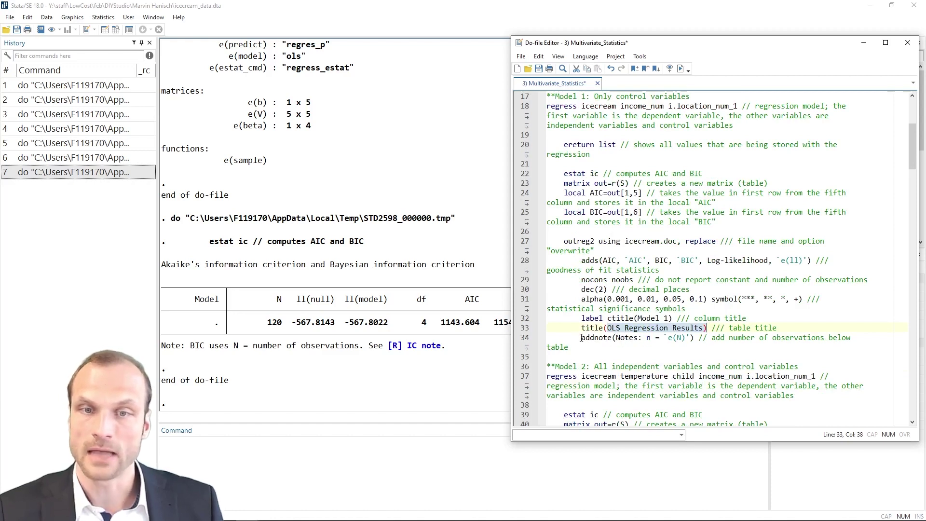
pyautogui.moveTo(581, 337); pyautogui.dragTo(695, 336)
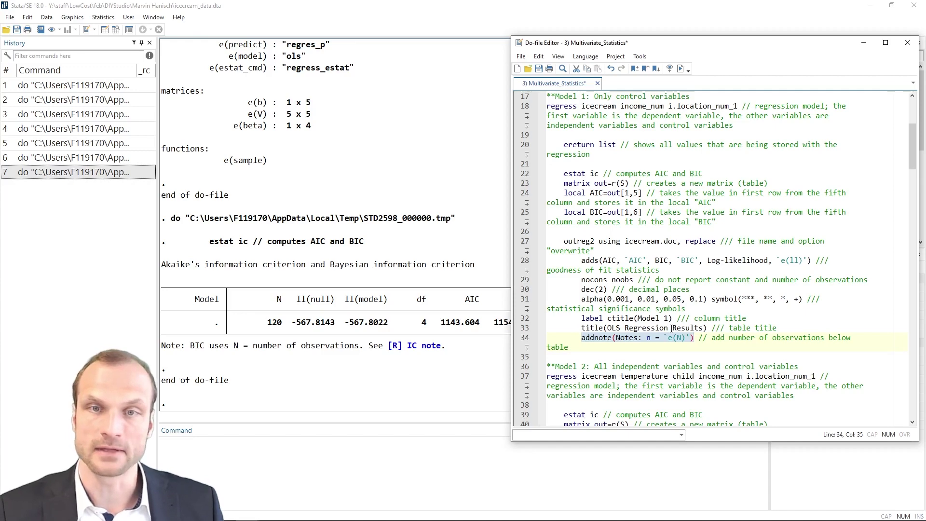
pyautogui.scroll(2, 672, 329)
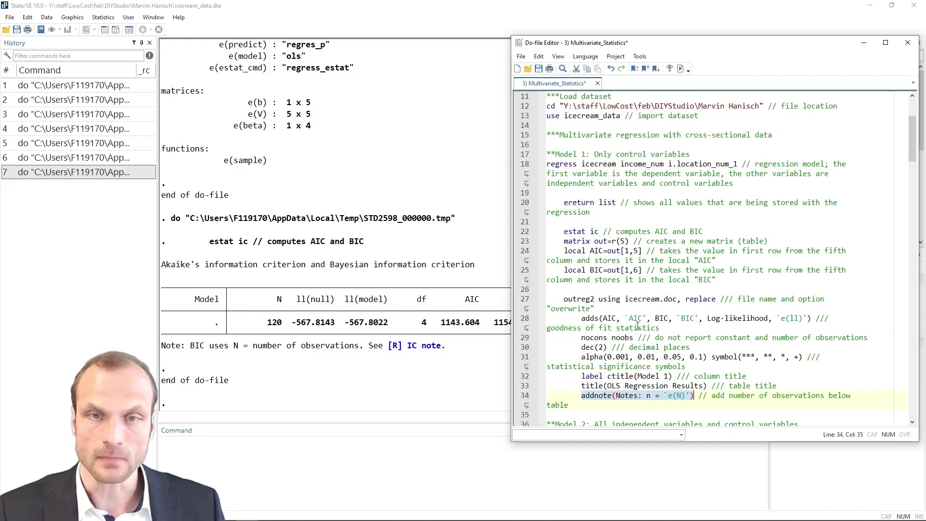
pyautogui.moveTo(522, 257); pyautogui.dragTo(522, 289)
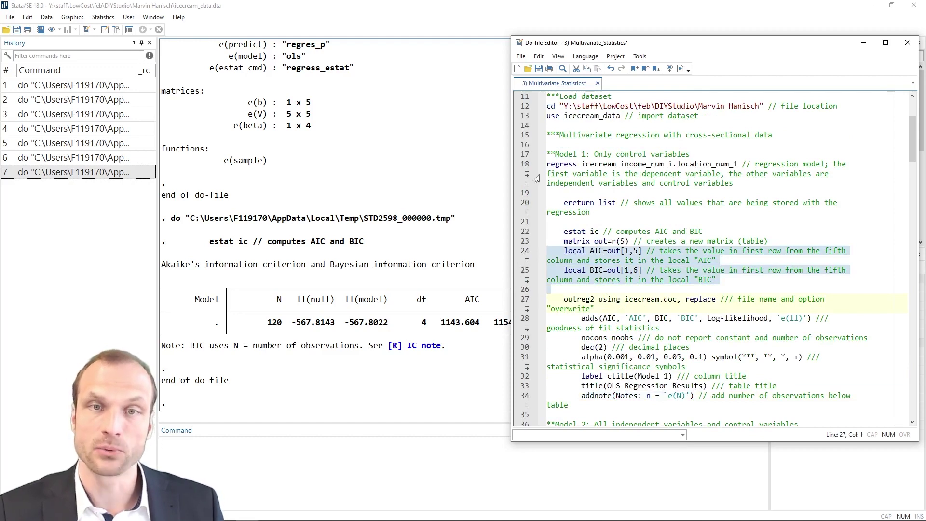
pyautogui.moveTo(523, 155); pyautogui.dragTo(526, 400)
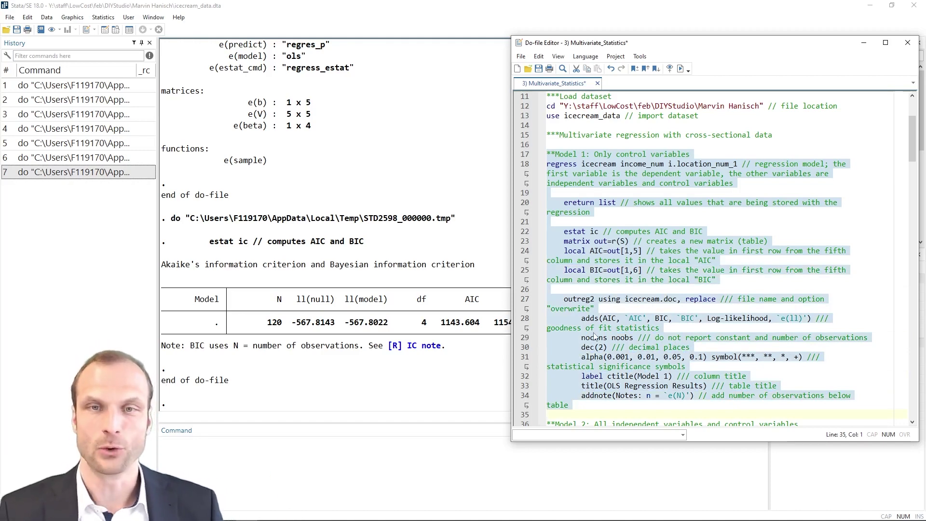
pyautogui.hotkey('ctrl', 'd')
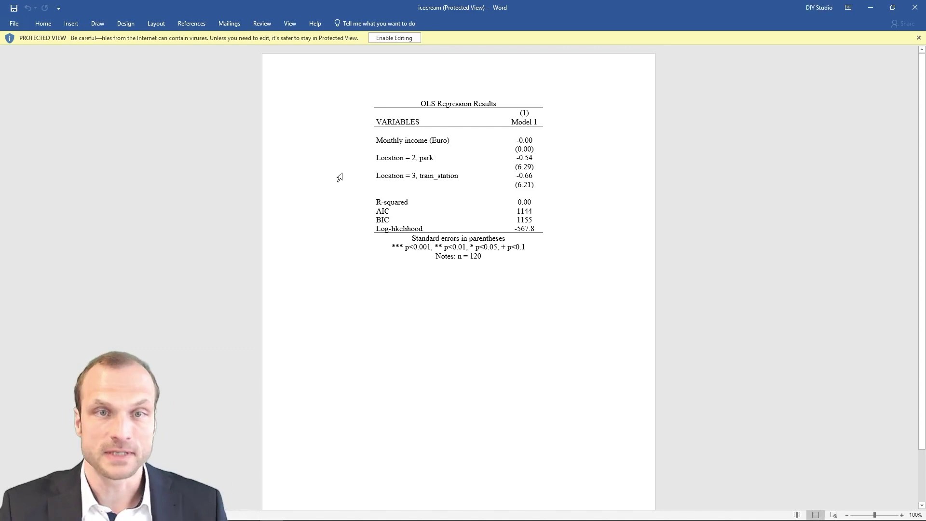
# Step: Review the income, location, R-squared, AIC, BIC, Log-likelihood rows and n = 120 note, then close Word
pyautogui.scroll(3, 342, 160)
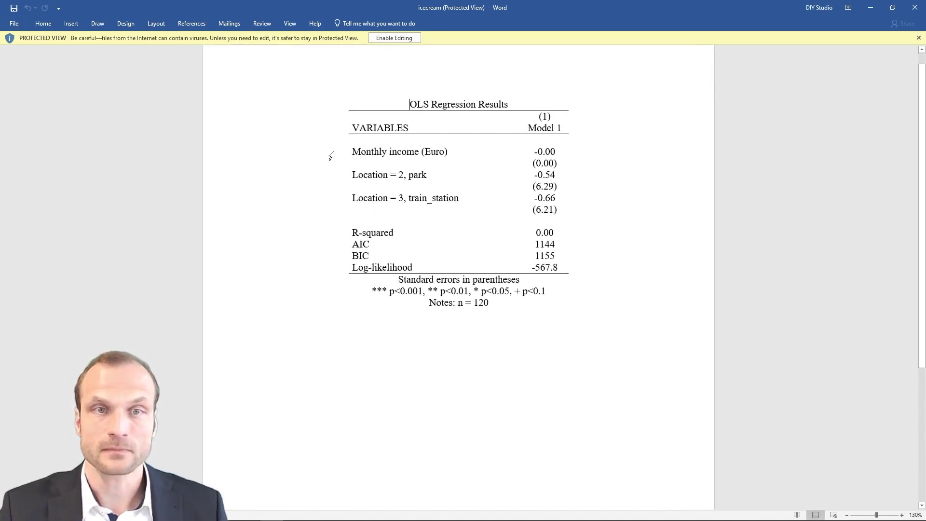
pyautogui.scroll(2, 331, 153)
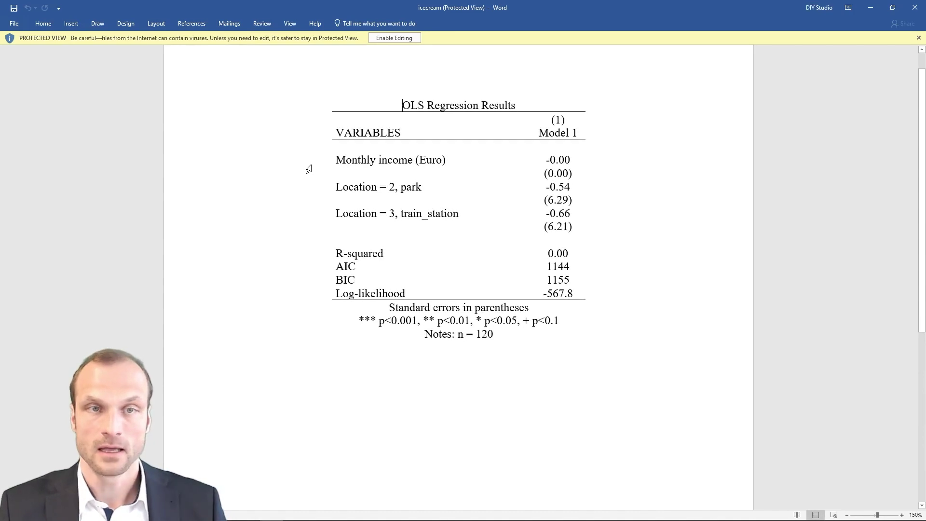
pyautogui.moveTo(306, 165); pyautogui.dragTo(306, 177)
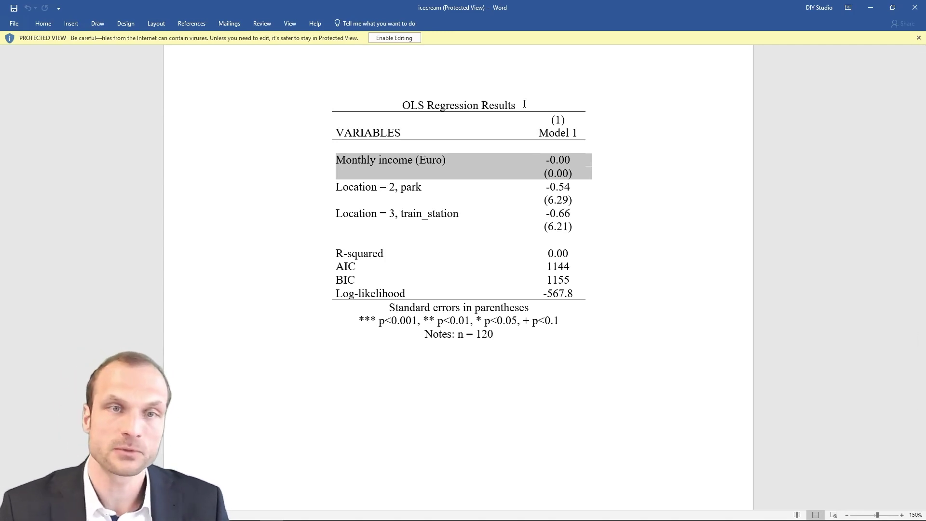
pyautogui.moveTo(291, 165); pyautogui.dragTo(299, 227)
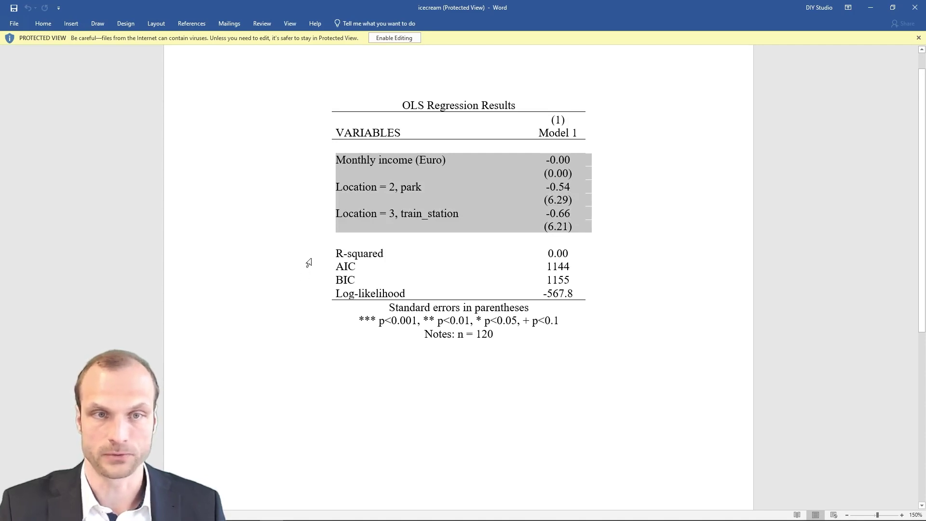
pyautogui.moveTo(302, 259); pyautogui.dragTo(321, 294)
pyautogui.click(365, 255)
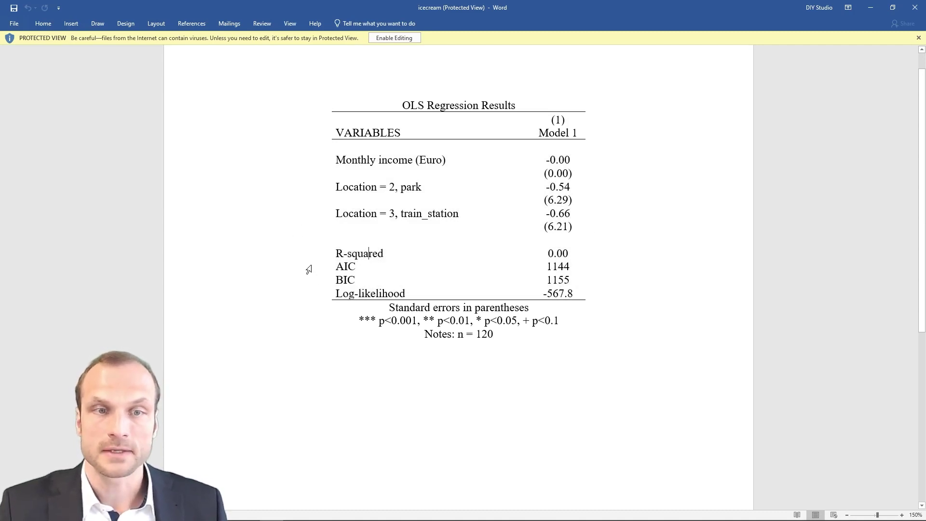
pyautogui.moveTo(307, 268); pyautogui.dragTo(339, 301)
pyautogui.click(388, 295)
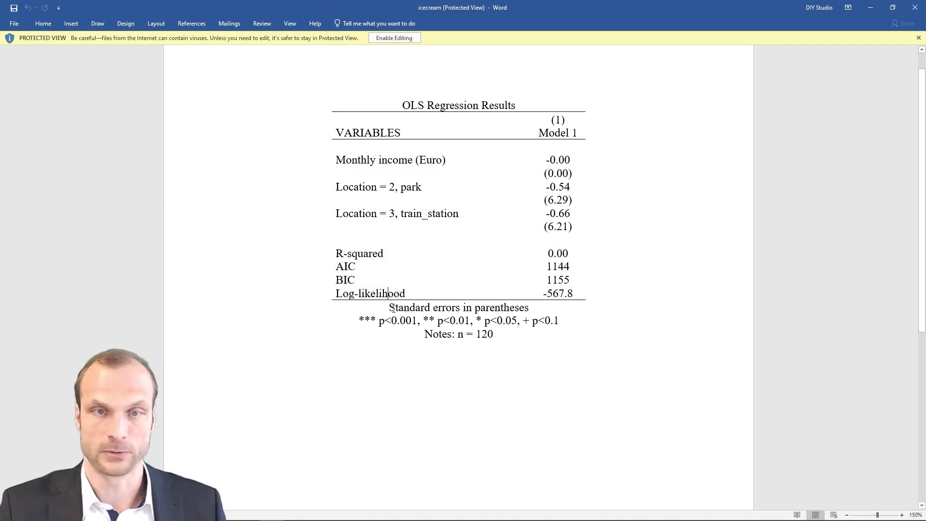
pyautogui.click(200, 333)
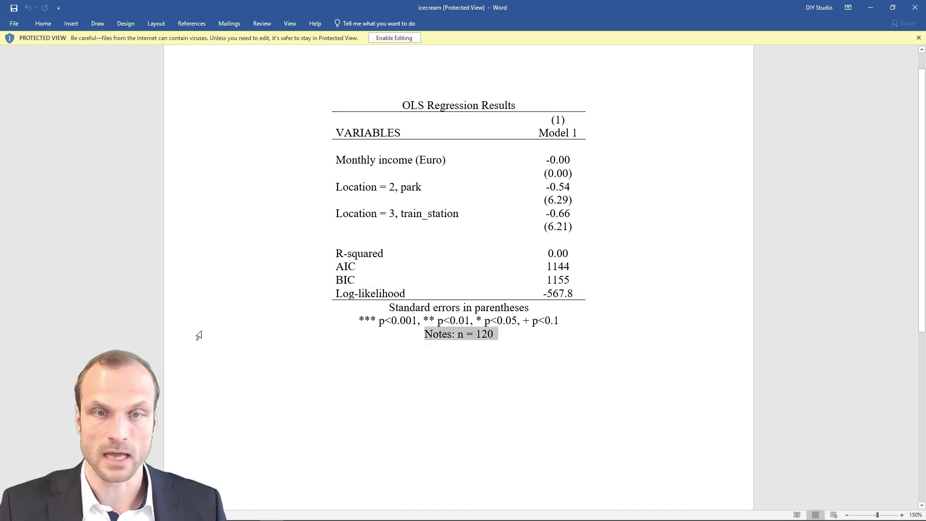
pyautogui.click(471, 321)
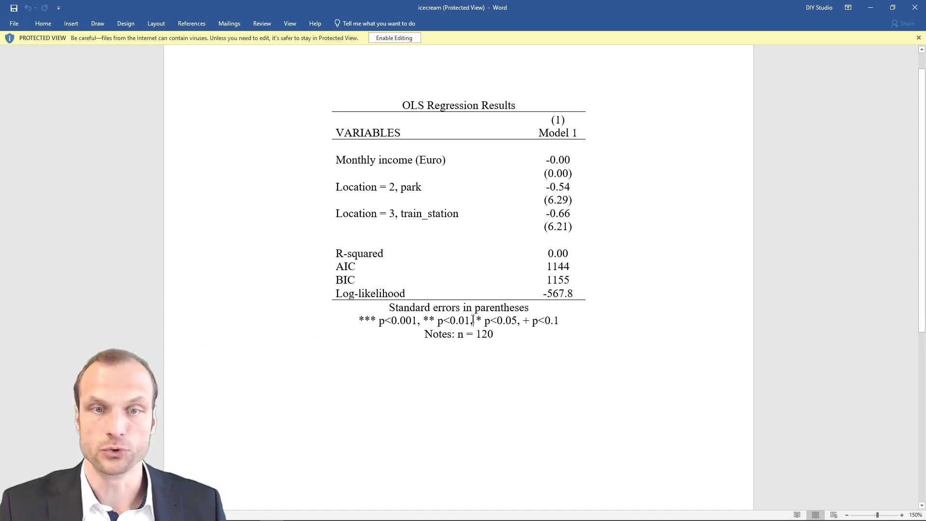
pyautogui.click(920, 5)
pyautogui.click(589, 232)
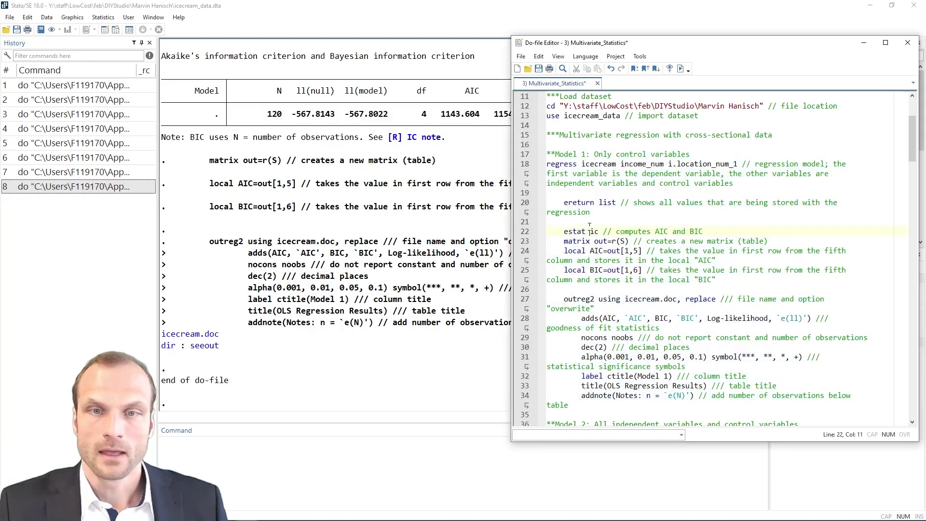
pyautogui.scroll(-5, 589, 229)
pyautogui.scroll(-2, 589, 226)
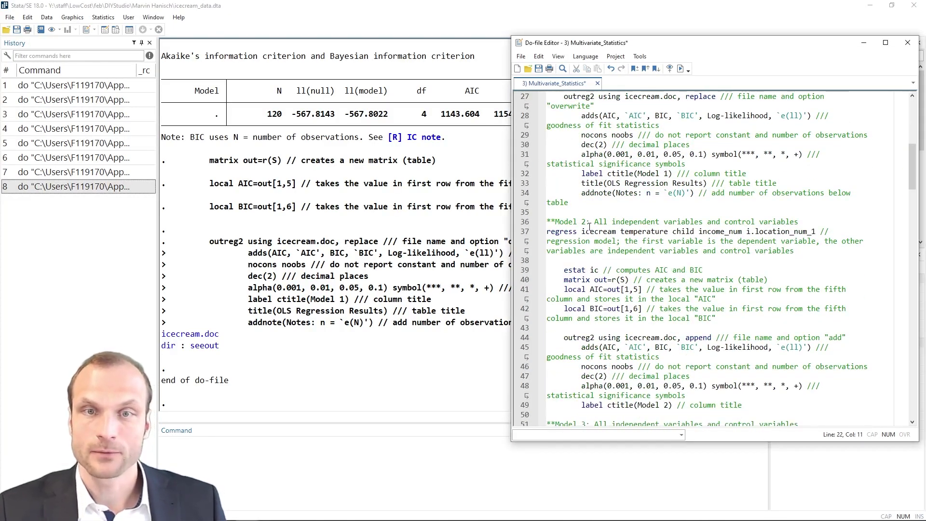
pyautogui.click(559, 213)
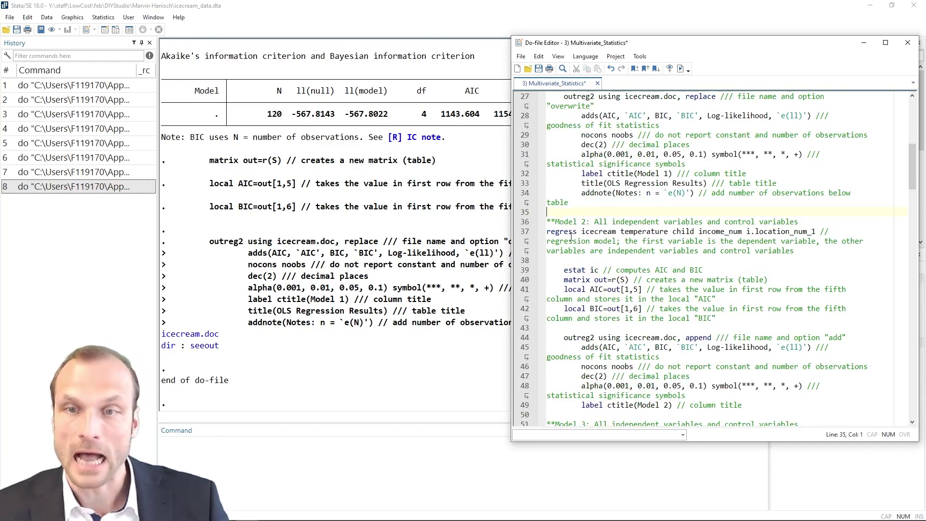
pyautogui.scroll(3, 571, 236)
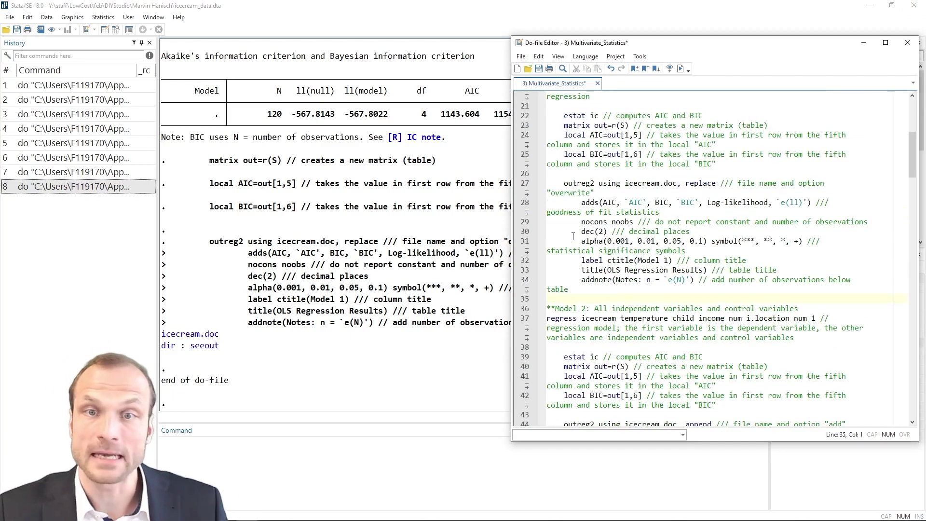
pyautogui.scroll(3, 579, 231)
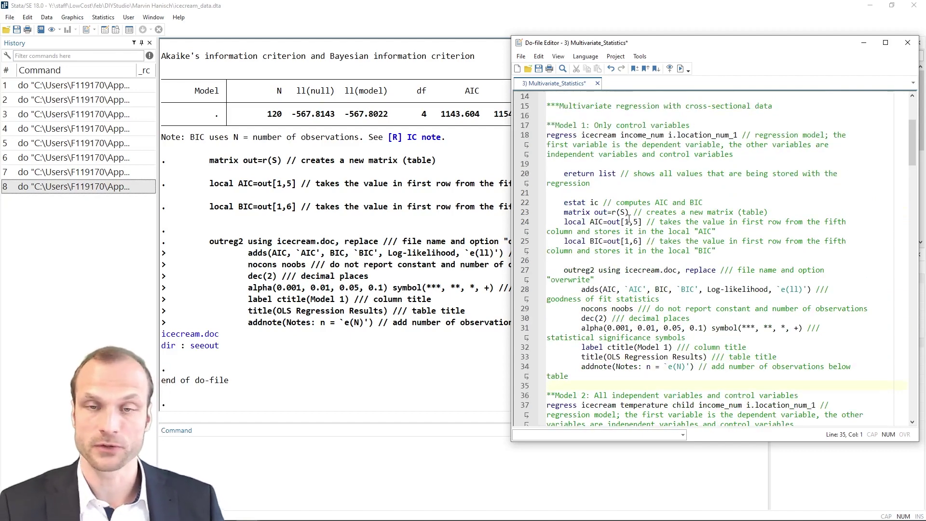
pyautogui.scroll(-4, 578, 223)
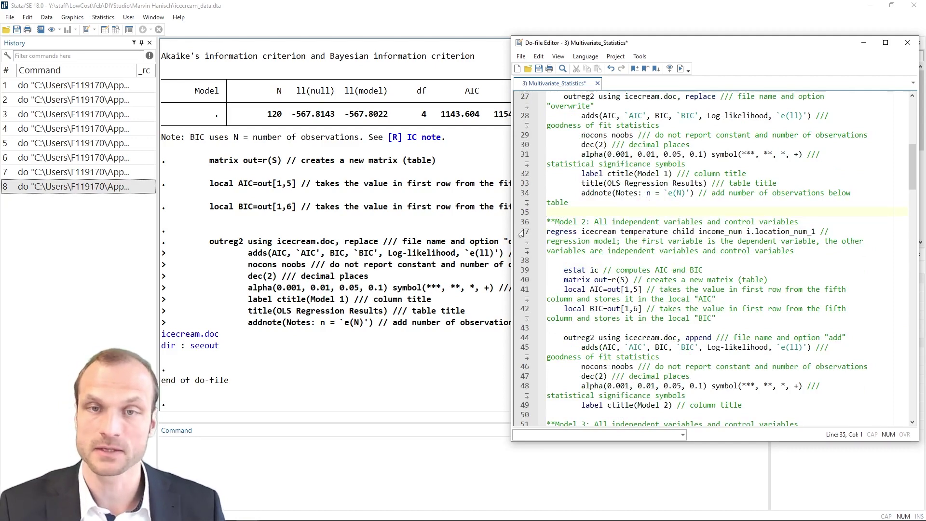
pyautogui.doubleClick(643, 231)
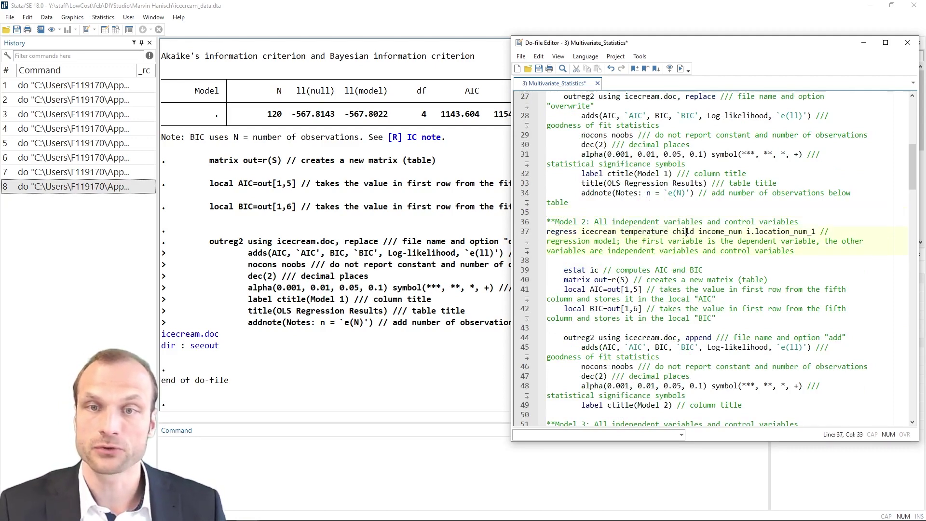
pyautogui.doubleClick(687, 233)
pyautogui.doubleClick(711, 233)
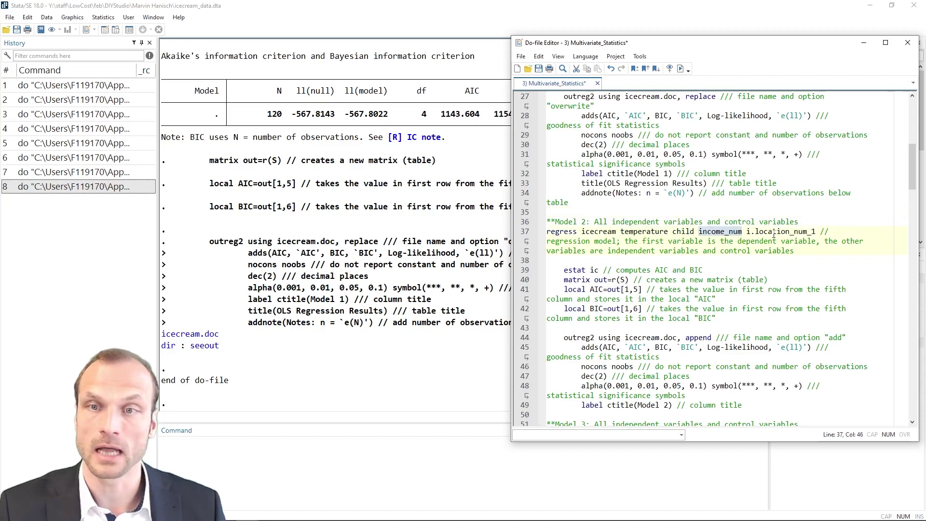
pyautogui.doubleClick(782, 232)
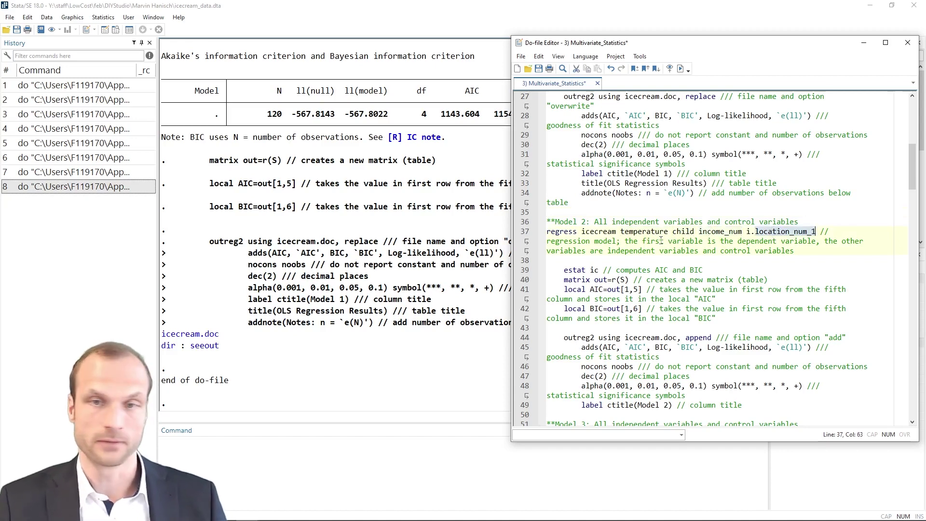
pyautogui.scroll(-2, 661, 241)
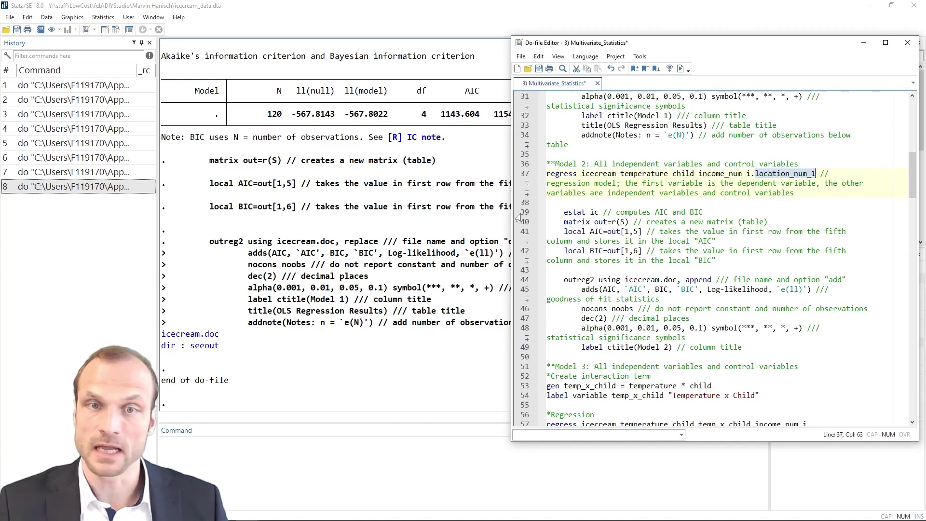
pyautogui.moveTo(523, 213); pyautogui.dragTo(528, 260)
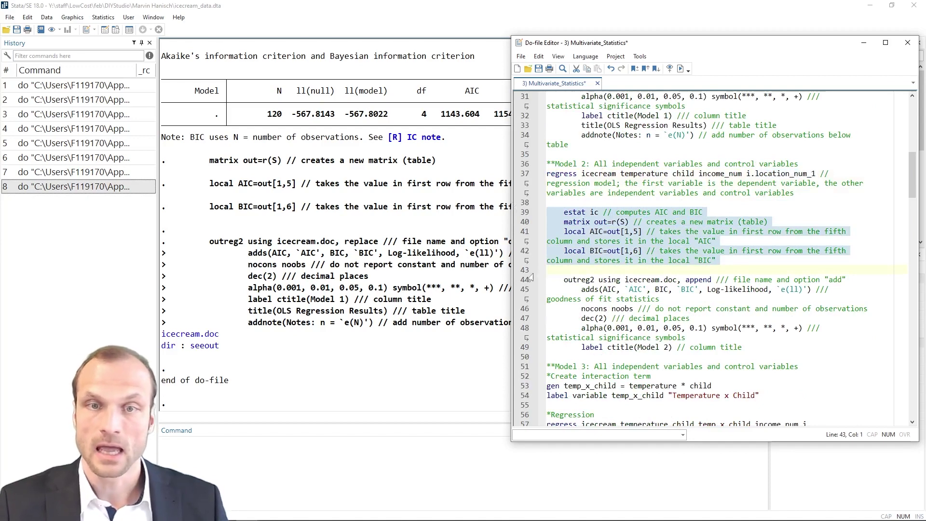
pyautogui.moveTo(524, 281); pyautogui.dragTo(523, 354)
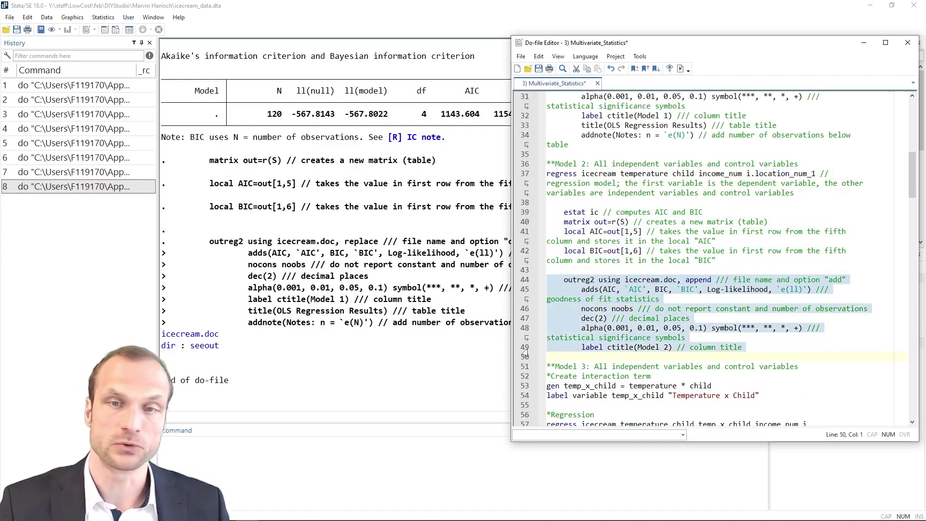
pyautogui.click(615, 299)
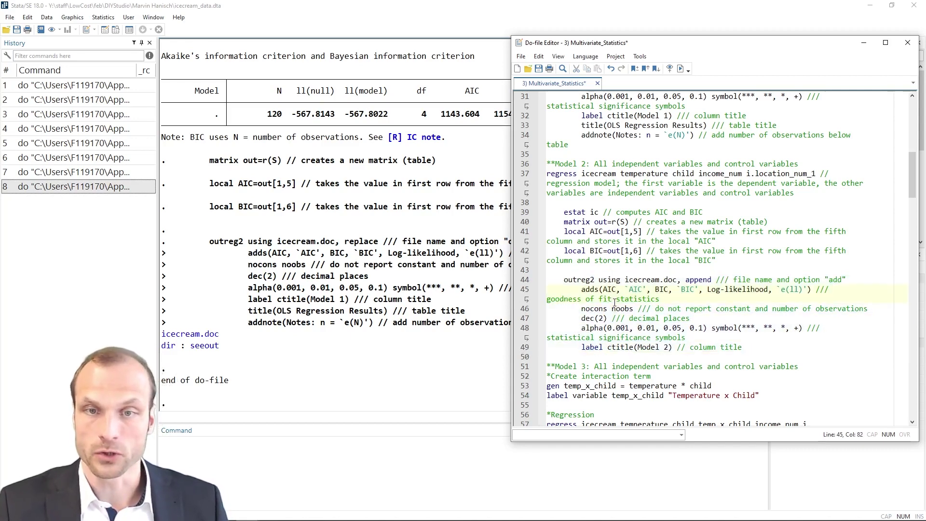
pyautogui.doubleClick(697, 280)
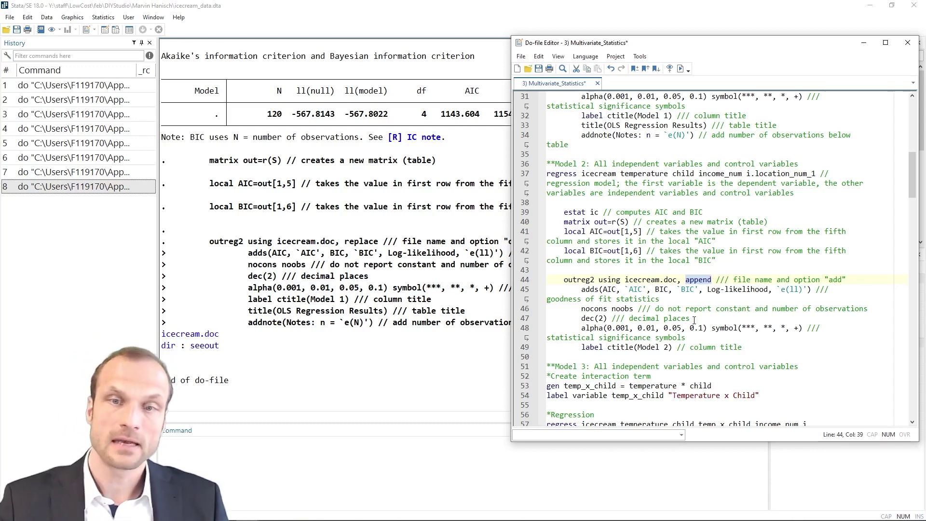
pyautogui.click(650, 337)
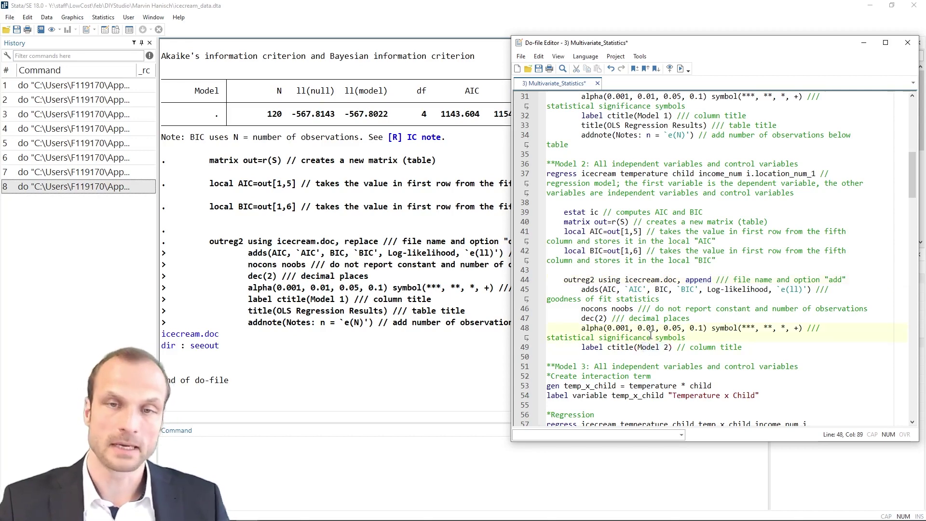
# Step: Run lines 36–49 for Model 2 (AIC 923.2168) and open the updated icecream.doc
pyautogui.moveTo(541, 164); pyautogui.dragTo(549, 348)
pyautogui.hotkey('ctrl', 'd')
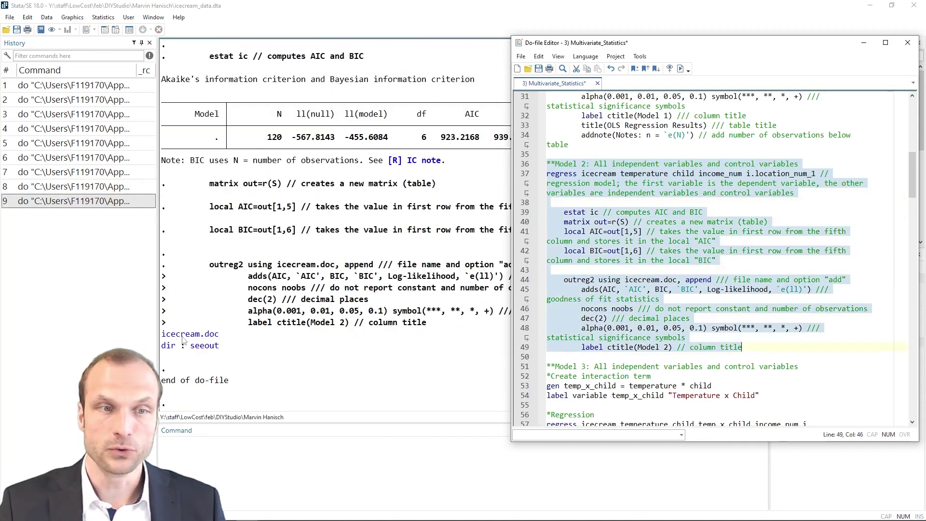
pyautogui.click(225, 339)
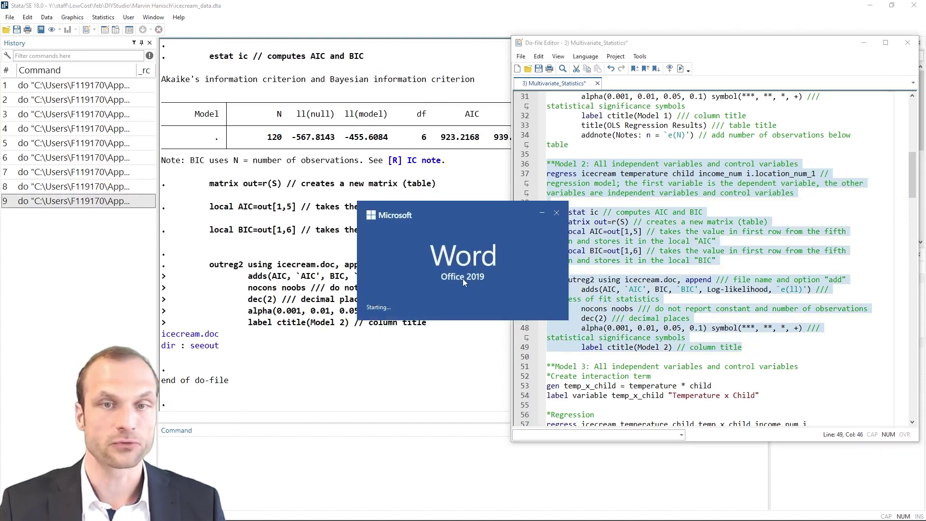
# Step: Inspect the Model 2 column (R-squared 0.85, AIC 923.2) beside Model 1, then close Word
pyautogui.scroll(4, 436, 248)
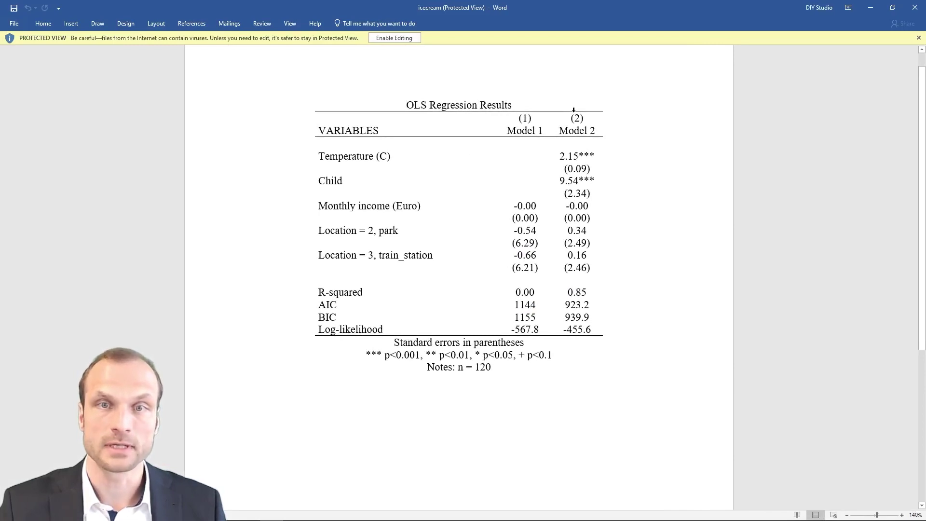
pyautogui.click(576, 111)
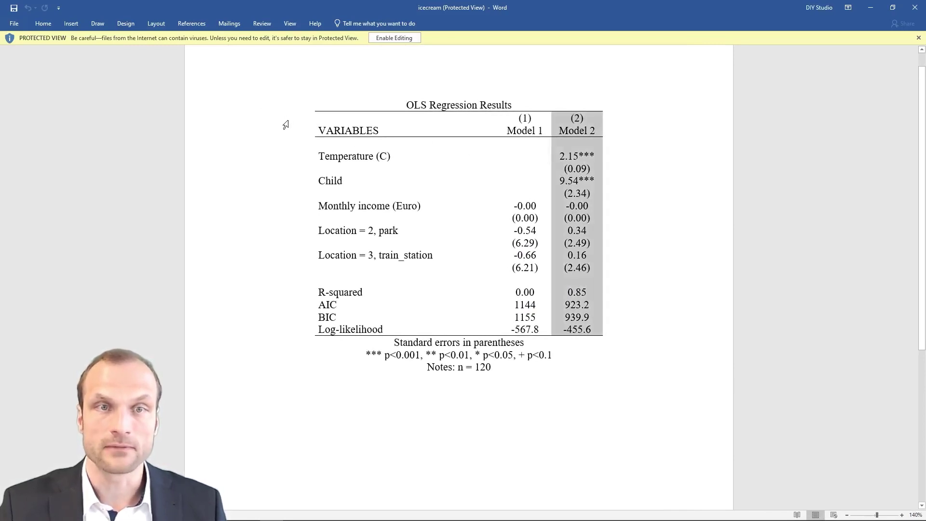
pyautogui.click(579, 158)
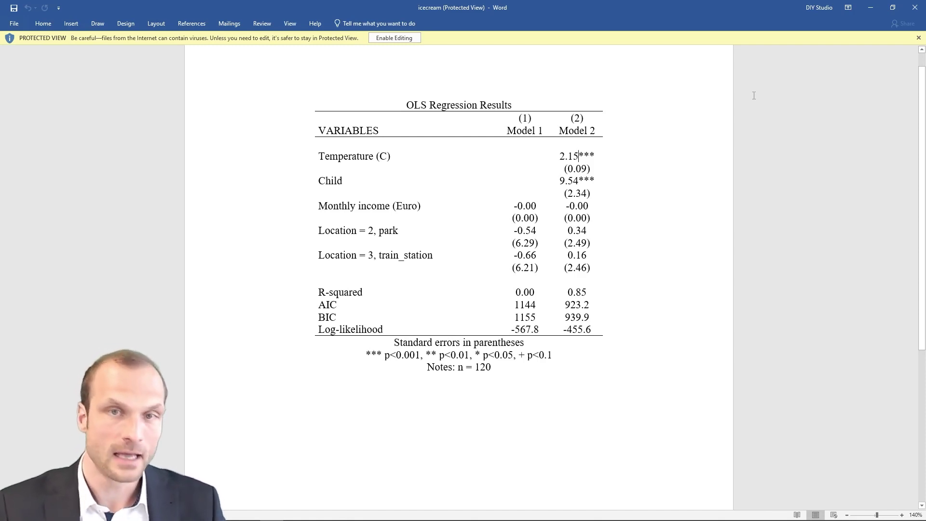
pyautogui.click(914, 7)
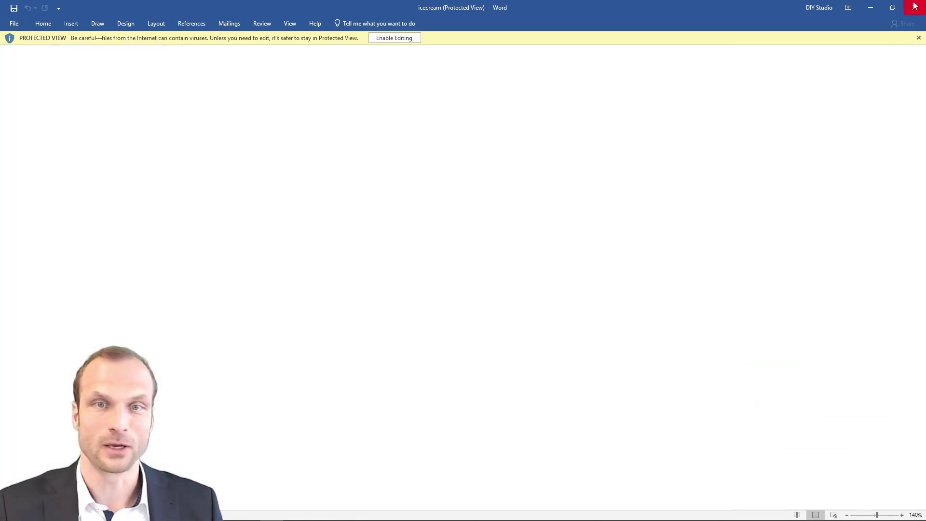
# Step: Refocus the Do-file Editor and scroll through the Model 1 and Model 2 export code
pyautogui.click(607, 281)
pyautogui.scroll(-3, 607, 281)
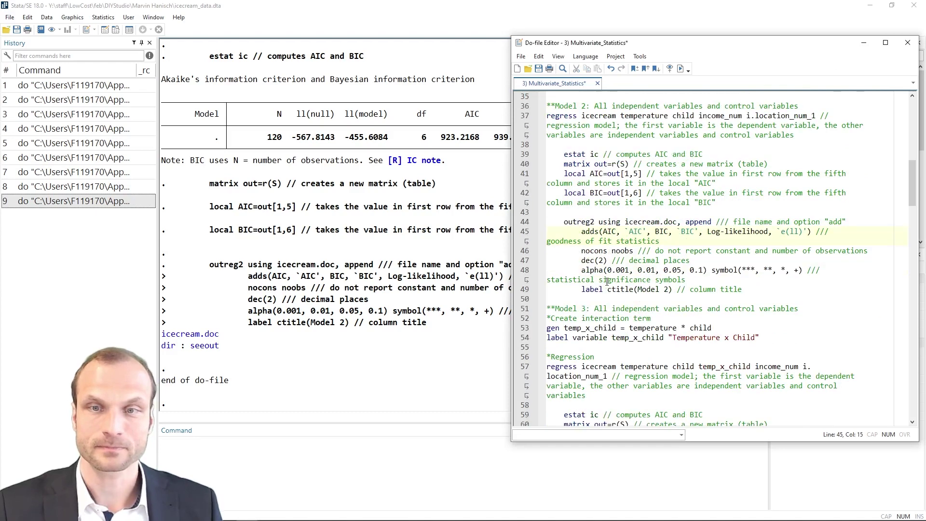
pyautogui.scroll(3, 598, 268)
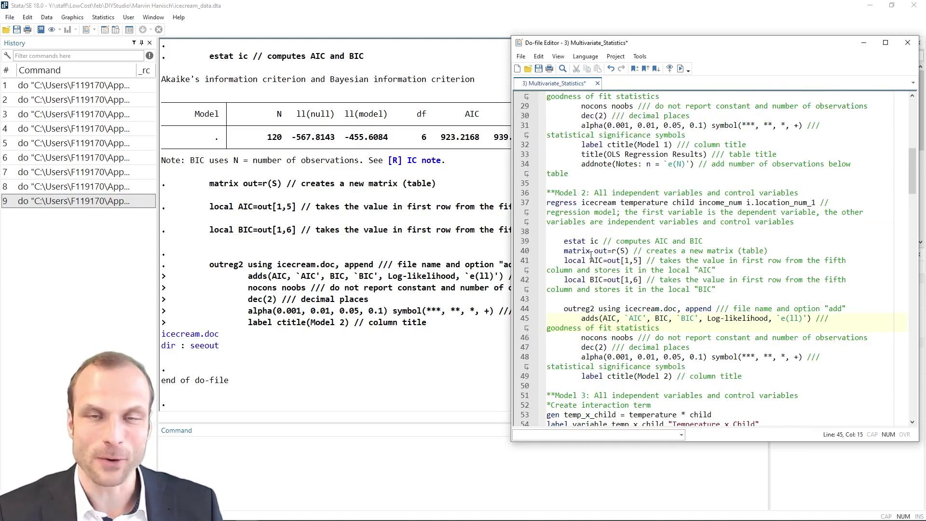
pyautogui.scroll(4, 591, 254)
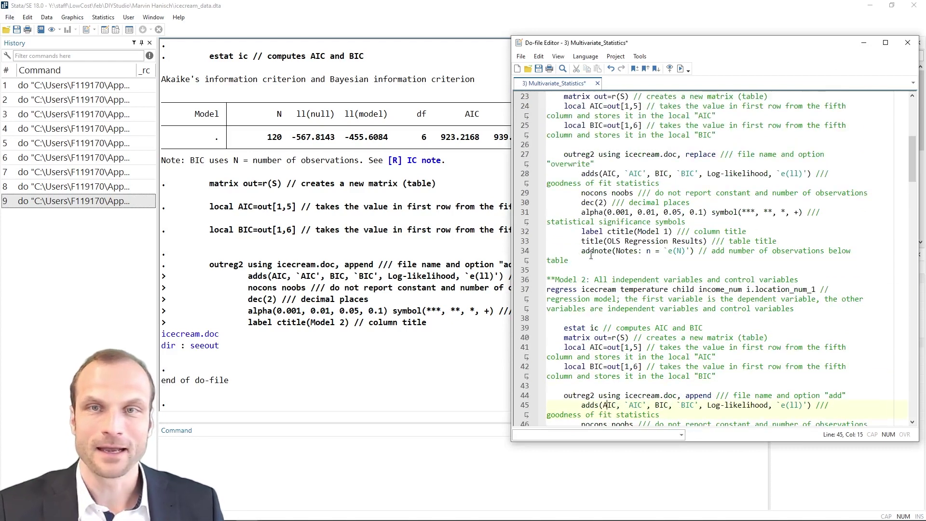